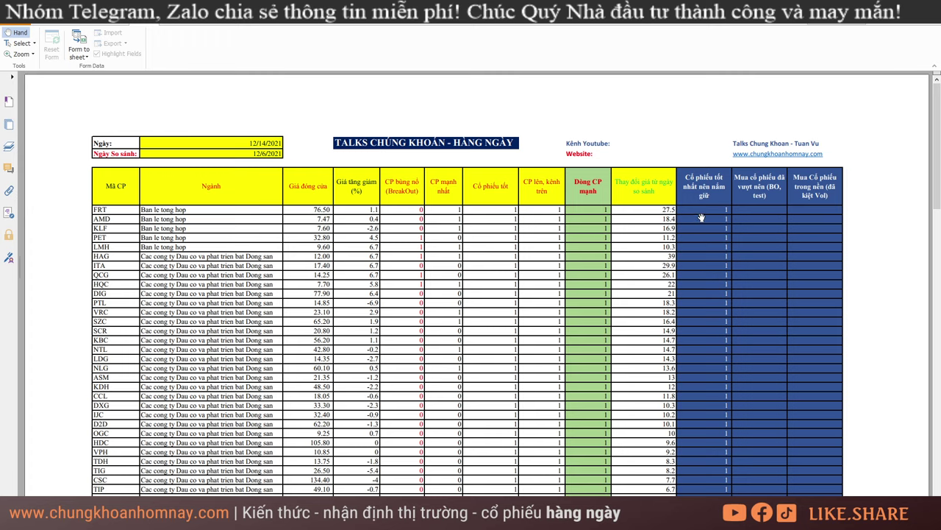
# Step: Examine the "Cổ phiếu tốt nhất nên nắm giữ" column across both pages of the 12/14/2021 PDF stock report
pyautogui.scroll(-3, 704, 250)
pyautogui.scroll(3, 720, 239)
pyautogui.scroll(-15, 710, 252)
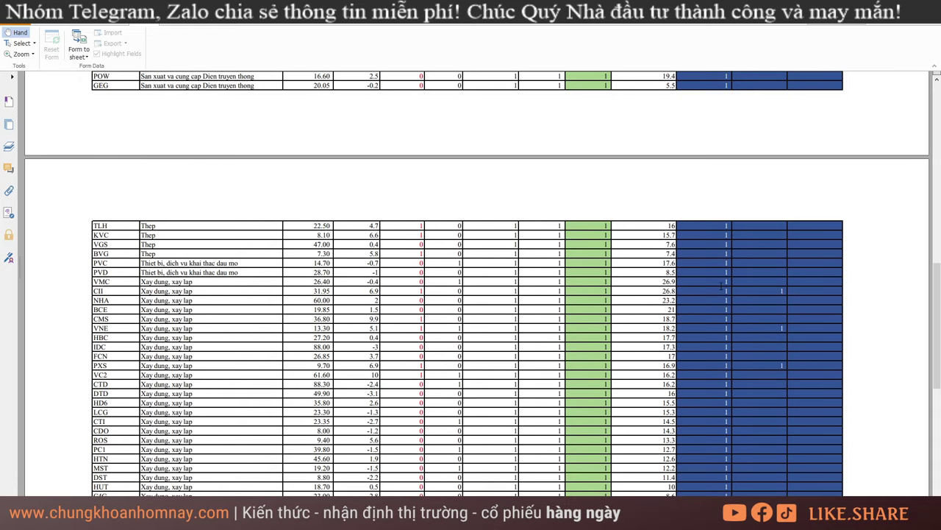
pyautogui.scroll(-3, 723, 289)
pyautogui.scroll(20, 723, 288)
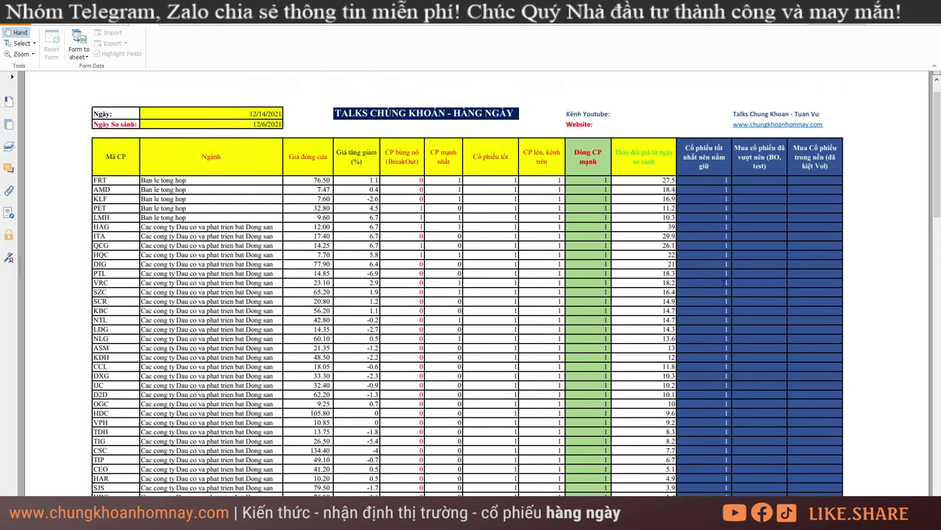
pyautogui.scroll(1, 757, 215)
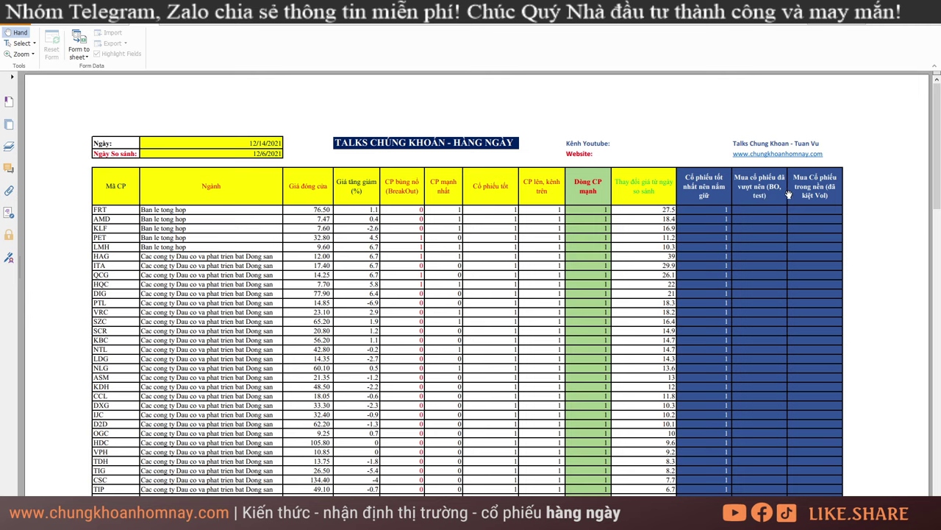
# Step: Review which stocks are flagged in the "Mua cổ phiếu đã vượt nền (BO, test)" and "Mua Cổ phiếu trong nền (đã kiệt Vol)" columns
pyautogui.scroll(-5, 784, 221)
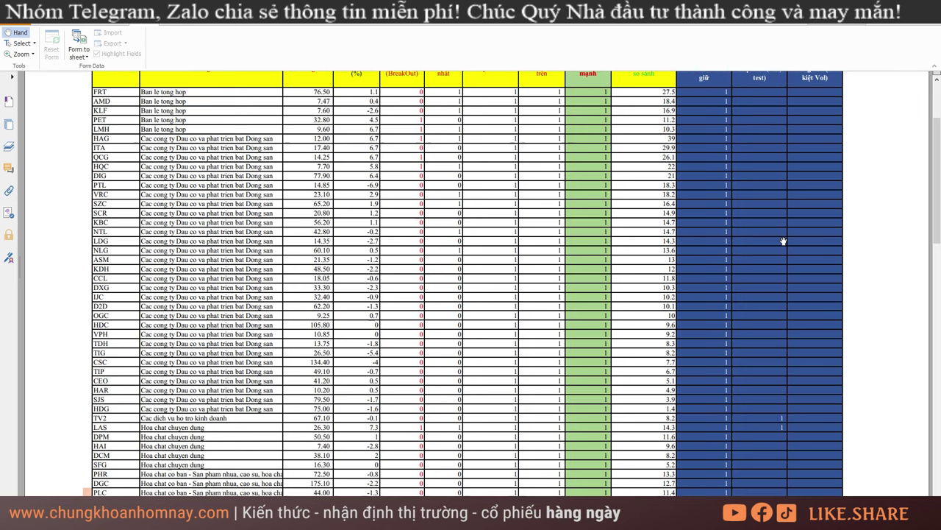
pyautogui.scroll(-2, 768, 263)
pyautogui.scroll(1, 775, 316)
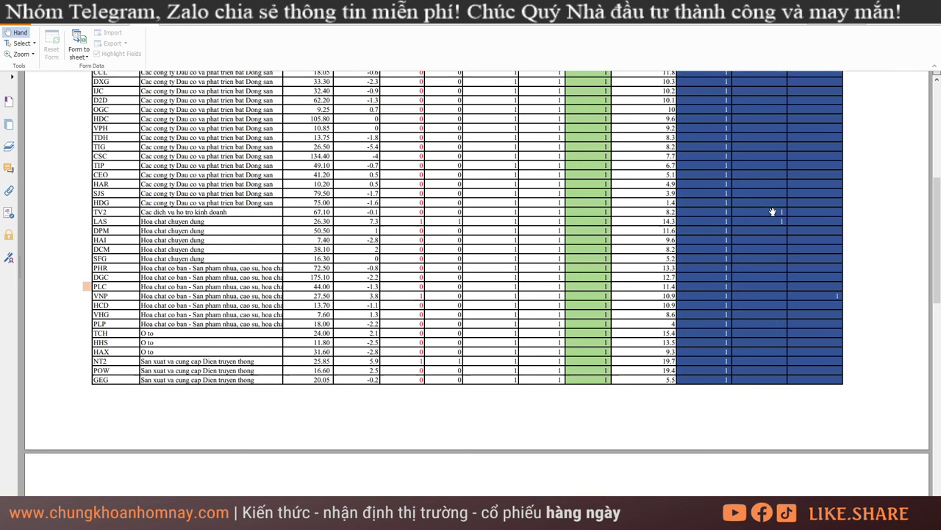
pyautogui.scroll(-7, 758, 294)
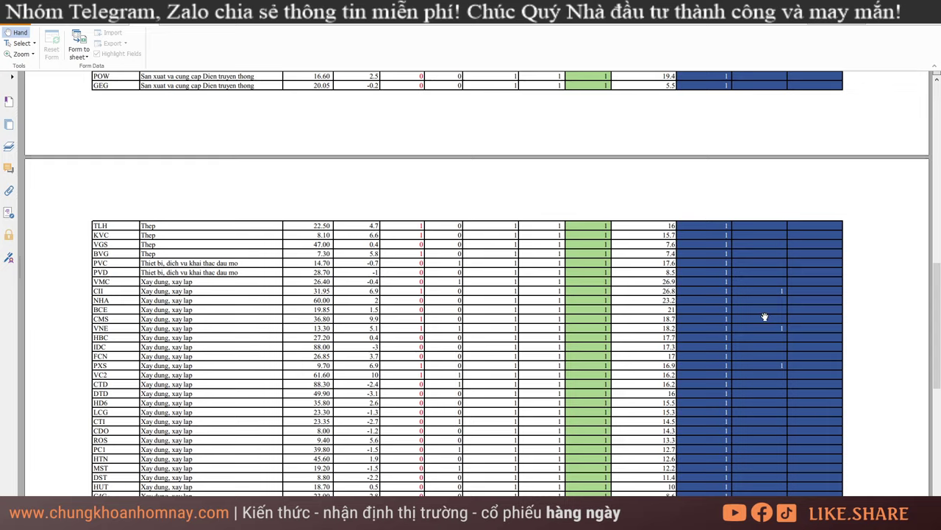
pyautogui.scroll(2, 764, 317)
pyautogui.scroll(10, 767, 315)
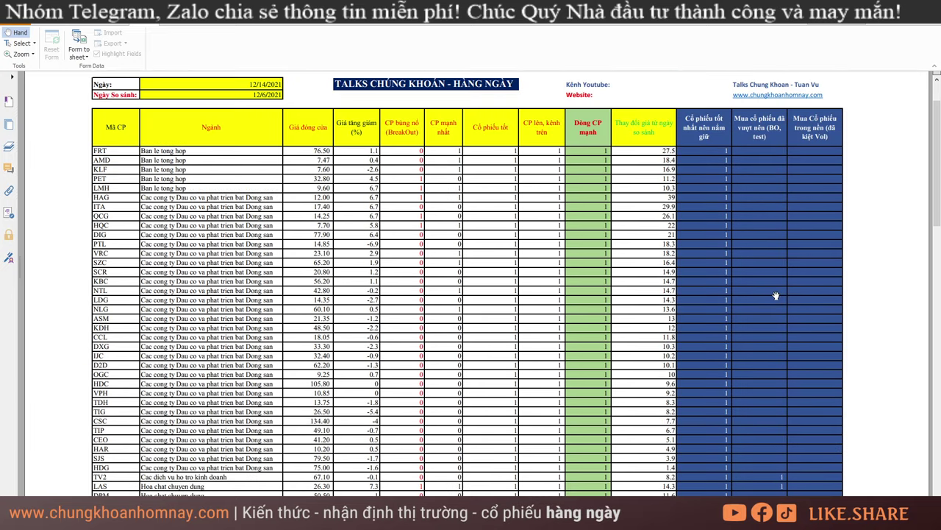
pyautogui.scroll(-2, 776, 295)
pyautogui.scroll(-2, 777, 297)
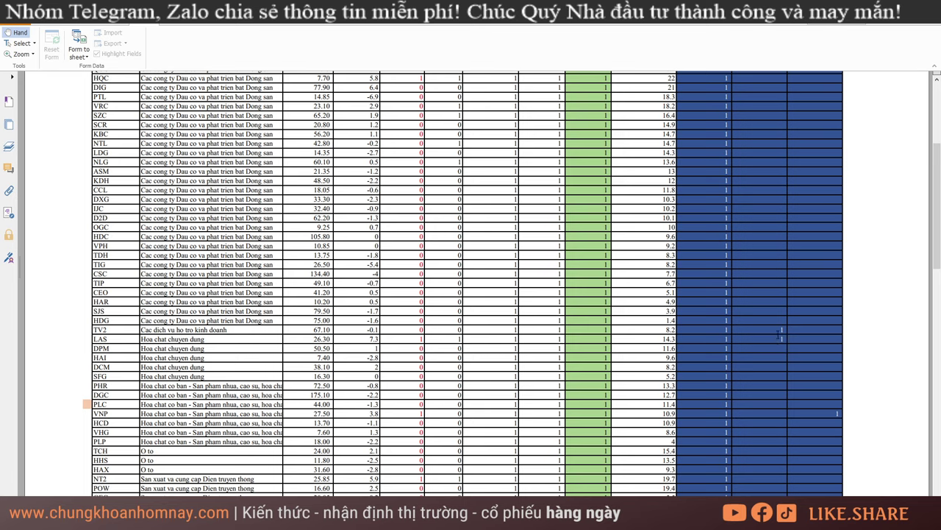
pyautogui.scroll(-10, 781, 338)
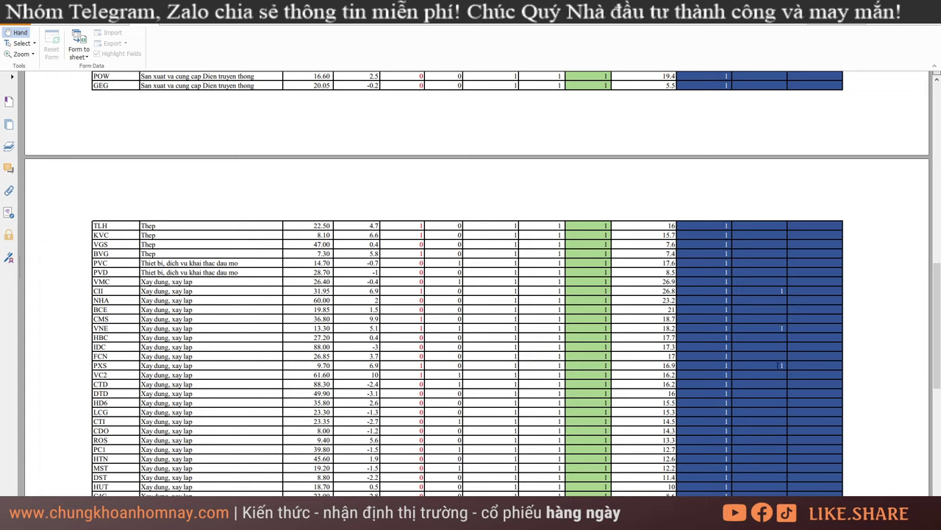
pyautogui.scroll(15, 781, 365)
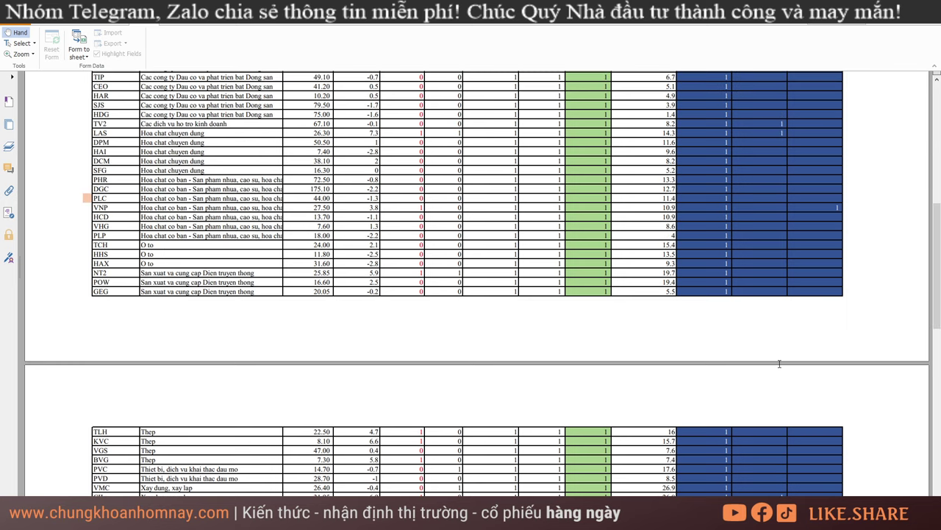
pyautogui.scroll(-5, 811, 338)
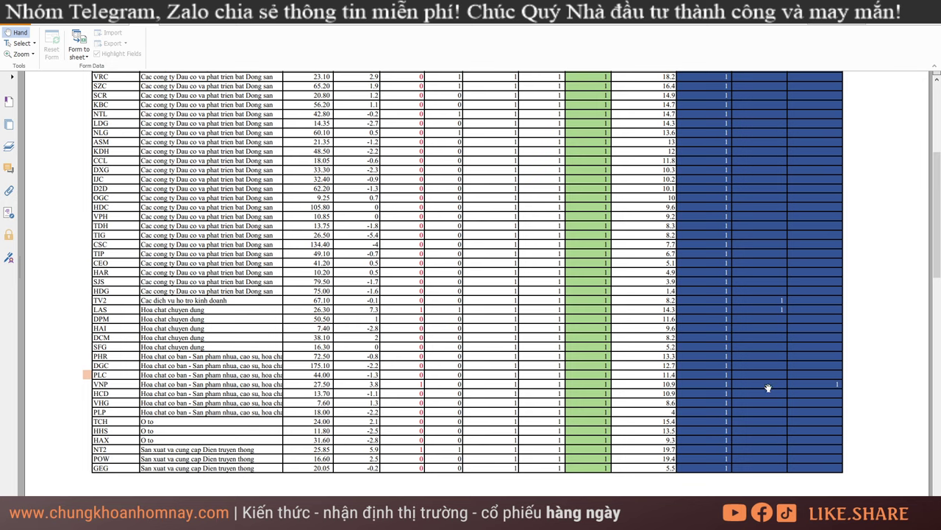
pyautogui.scroll(5, 225, 414)
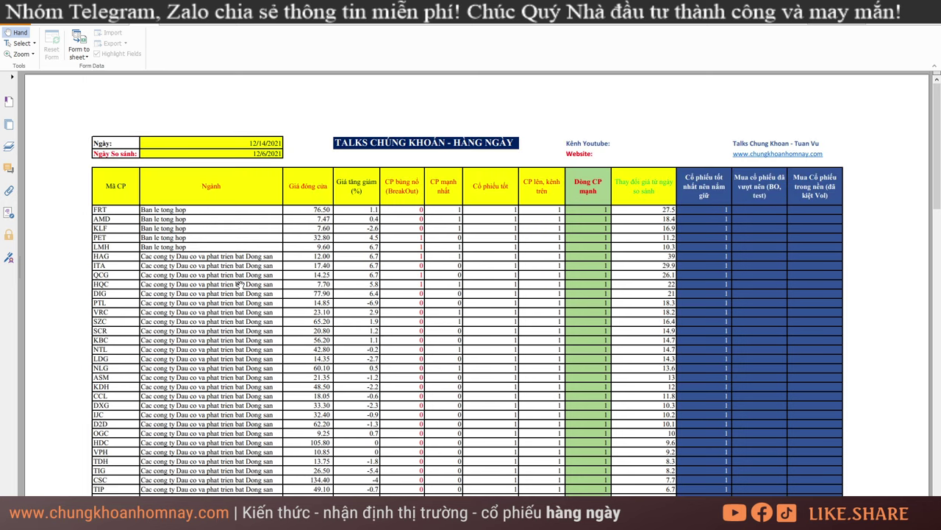
pyautogui.scroll(-10, 389, 273)
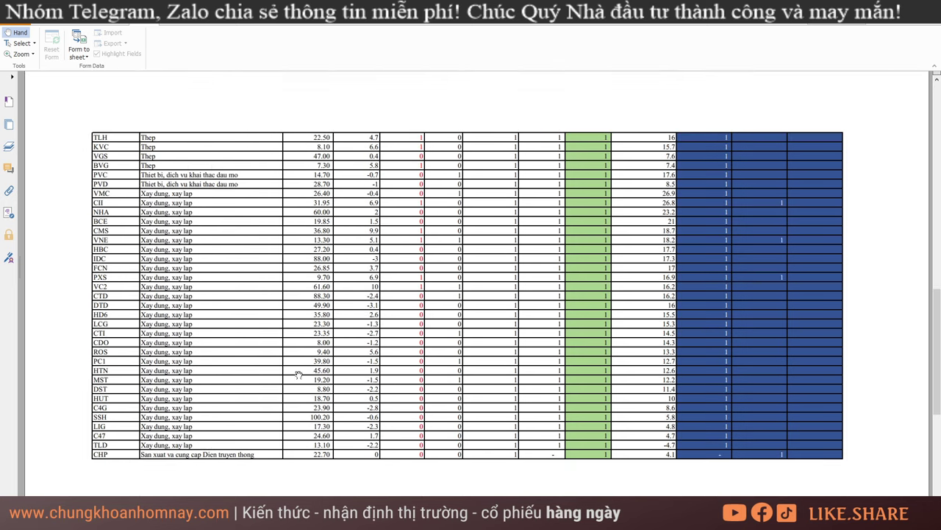
# Step: Switch to the Excel stock workbook and look through the full list of stocks beyond those in the PDF report
pyautogui.hotkey('alt', 'Tab')
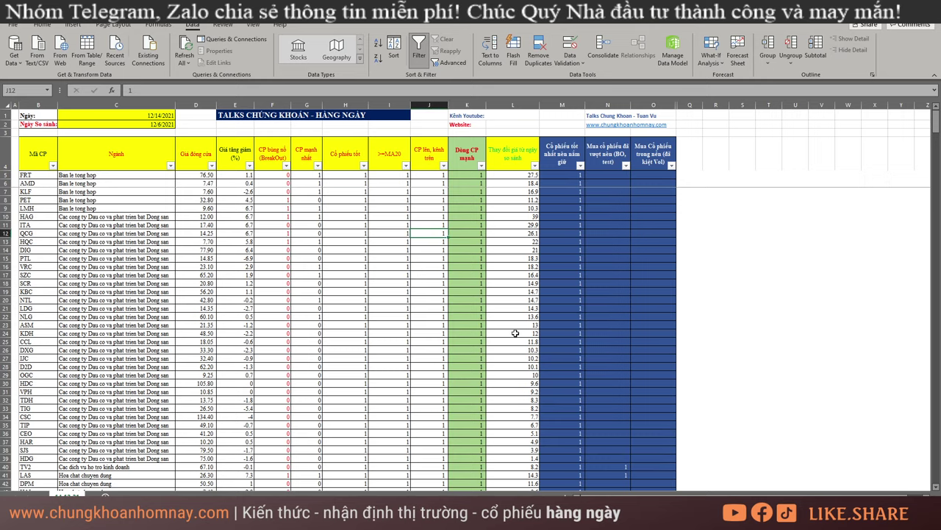
pyautogui.scroll(-8, 517, 332)
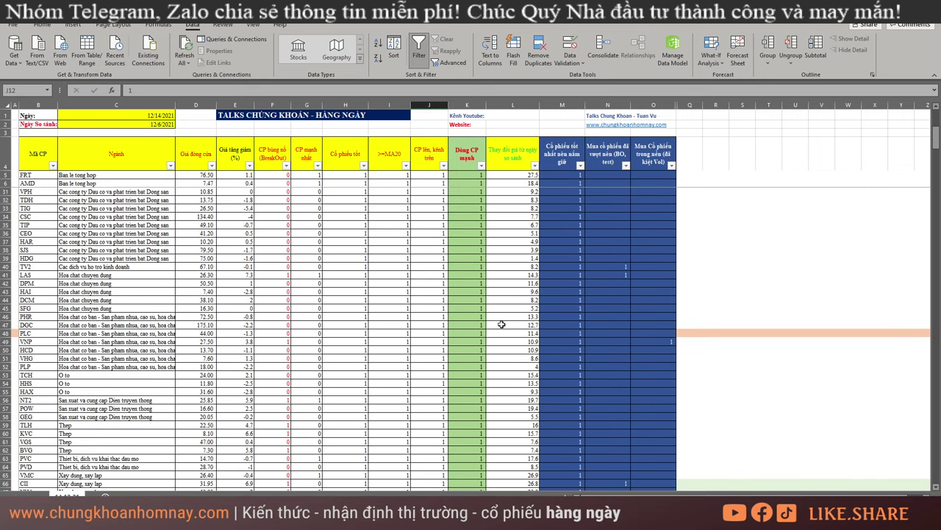
pyautogui.click(476, 241)
pyautogui.scroll(-13, 420, 255)
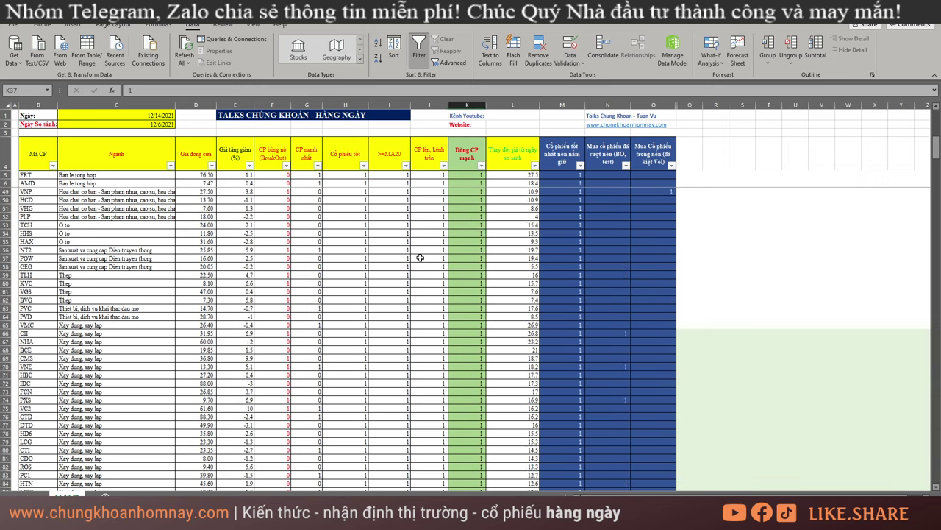
pyautogui.scroll(-20, 419, 257)
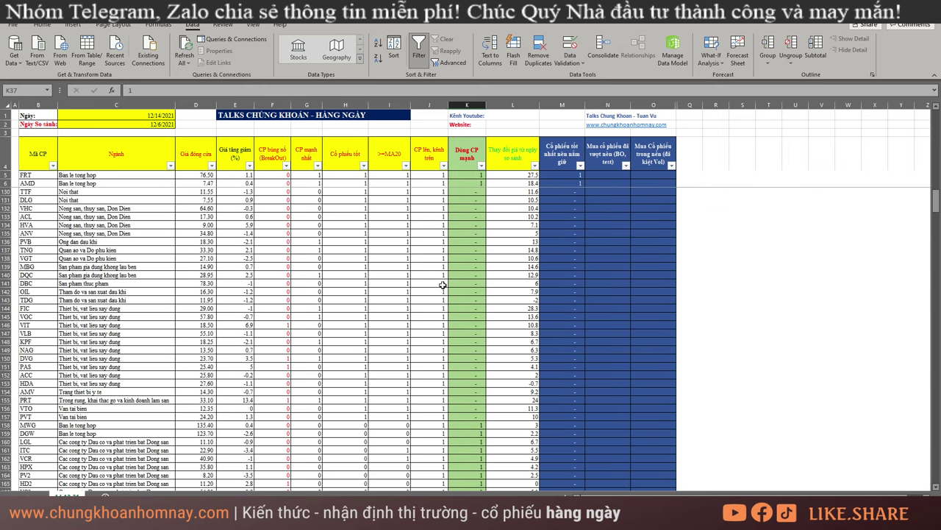
pyautogui.scroll(-20, 486, 314)
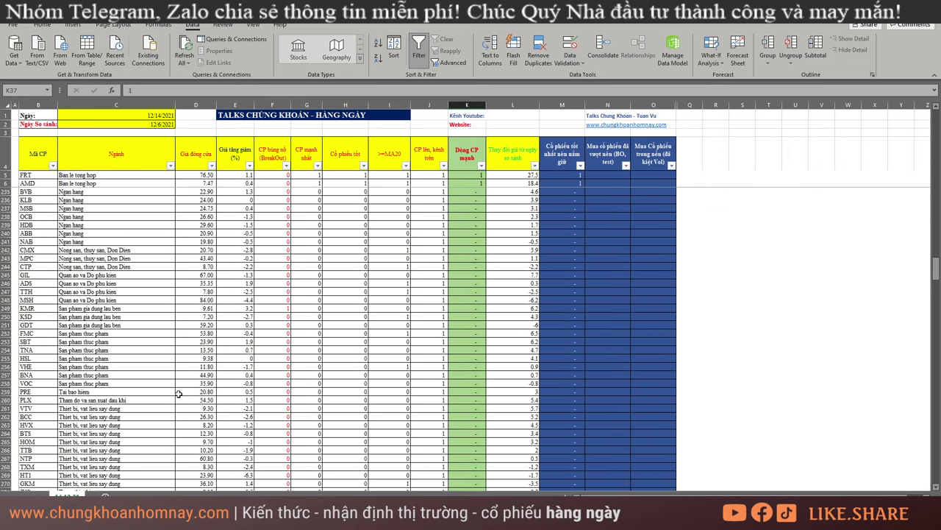
pyautogui.scroll(13, 311, 342)
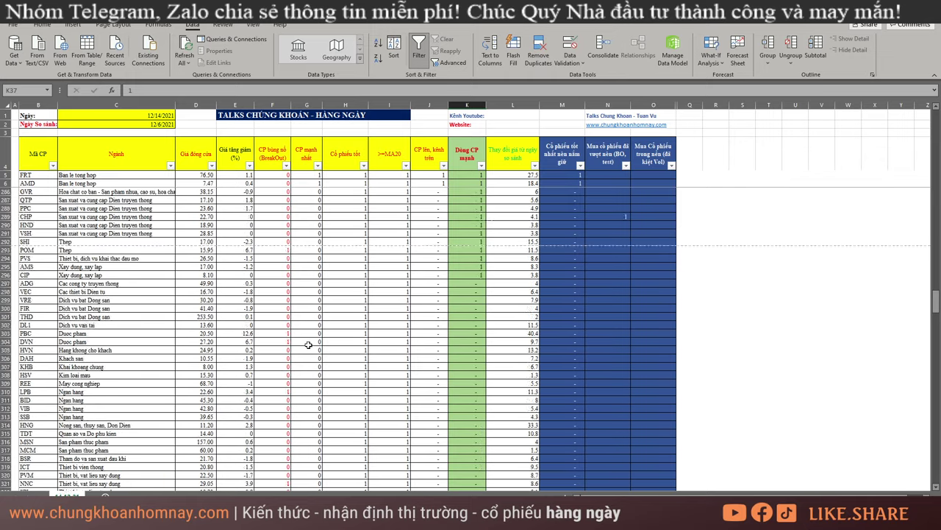
pyautogui.scroll(20, 316, 348)
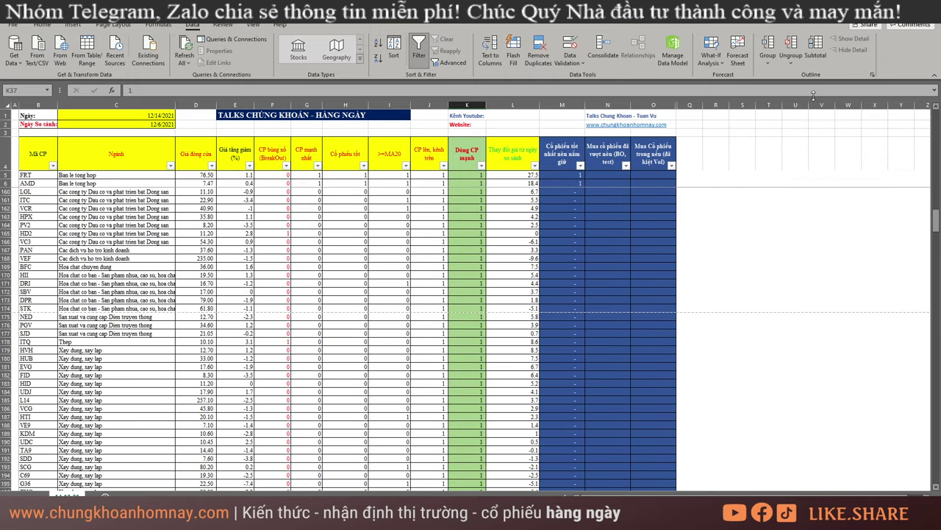
# Step: Unhide helper column P and filter it to show only the TRUE rows
pyautogui.moveTo(687, 104); pyautogui.dragTo(671, 105)
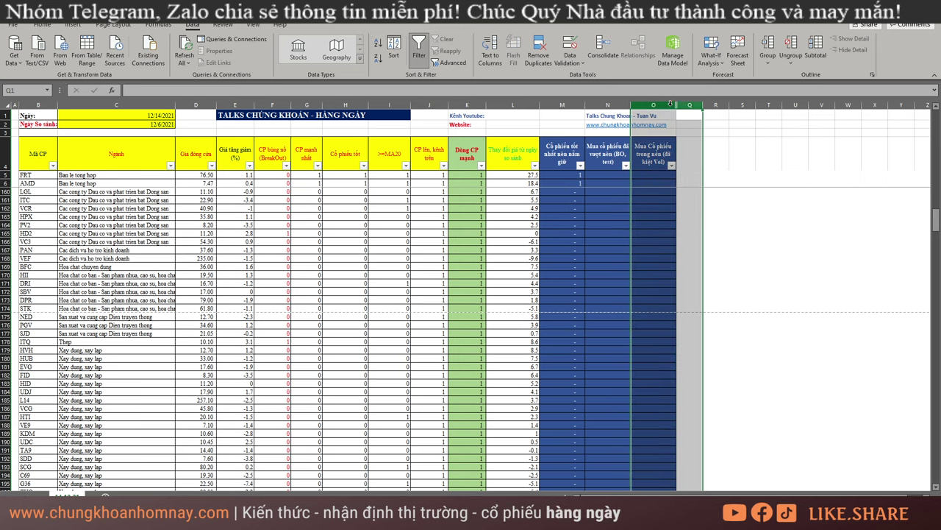
pyautogui.rightClick(671, 107)
pyautogui.click(698, 271)
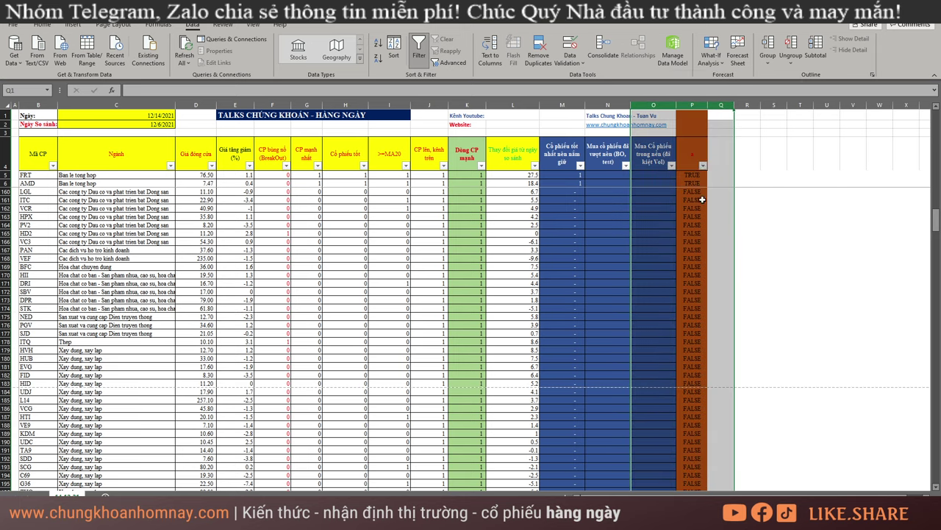
pyautogui.click(703, 167)
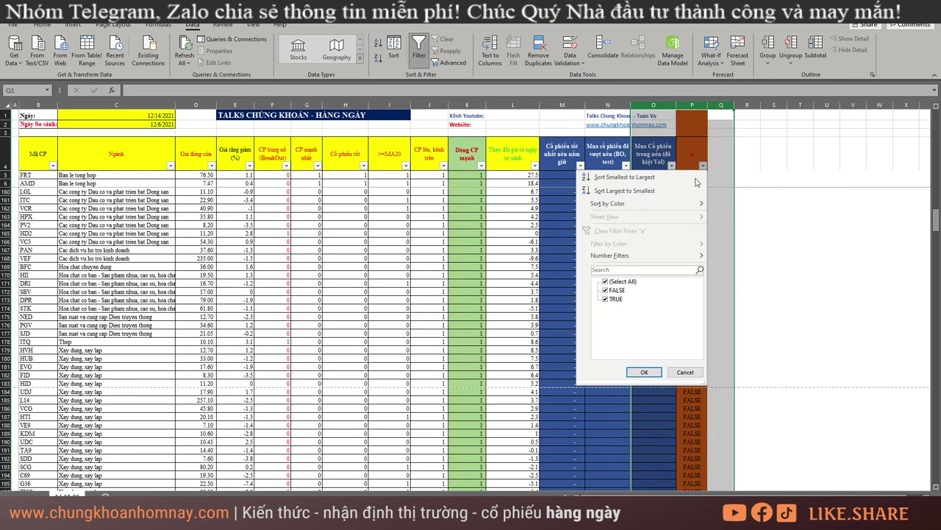
pyautogui.click(615, 293)
pyautogui.click(644, 371)
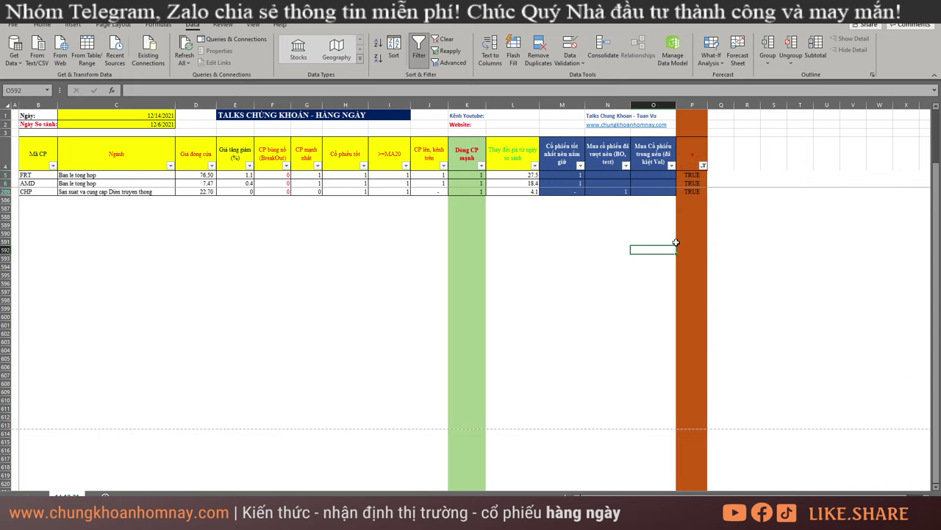
# Step: Hide column P again and clear the filter on the stock table
pyautogui.rightClick(695, 108)
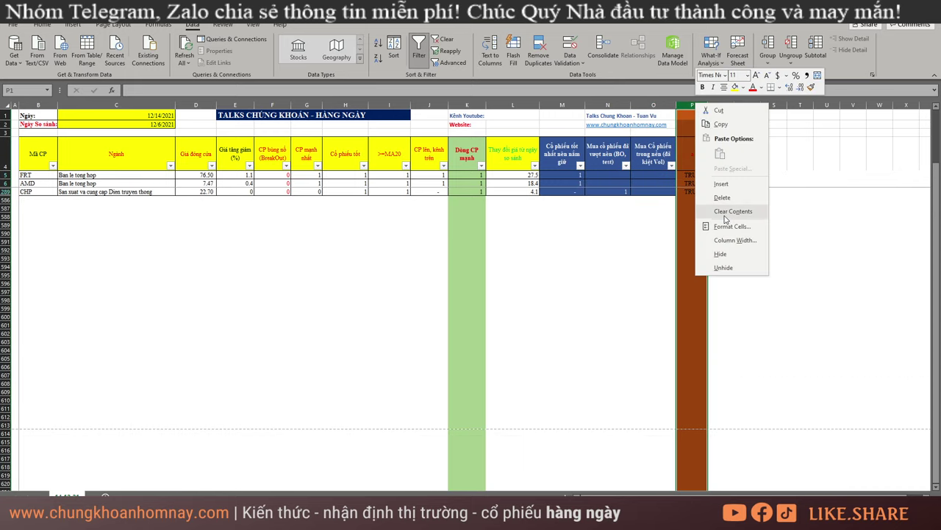
pyautogui.click(721, 258)
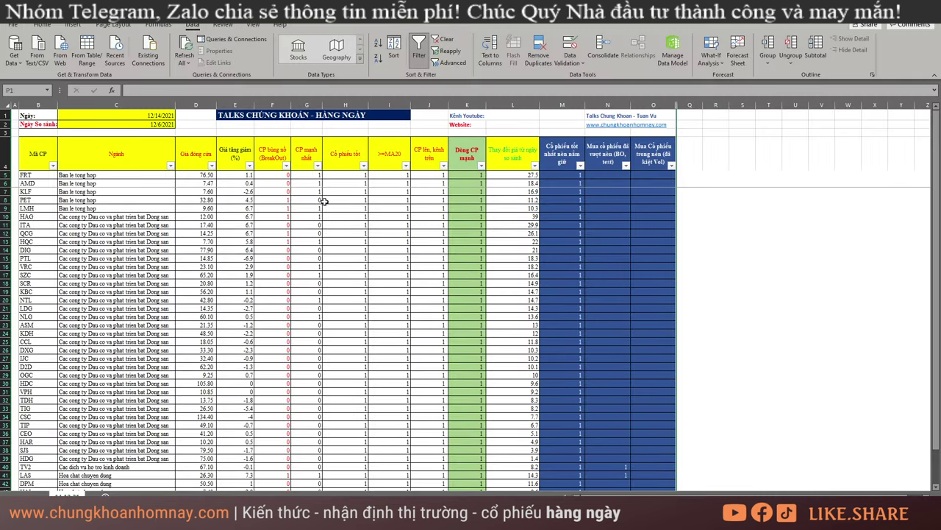
pyautogui.moveTo(44, 164); pyautogui.dragTo(440, 409)
pyautogui.scroll(6, 440, 410)
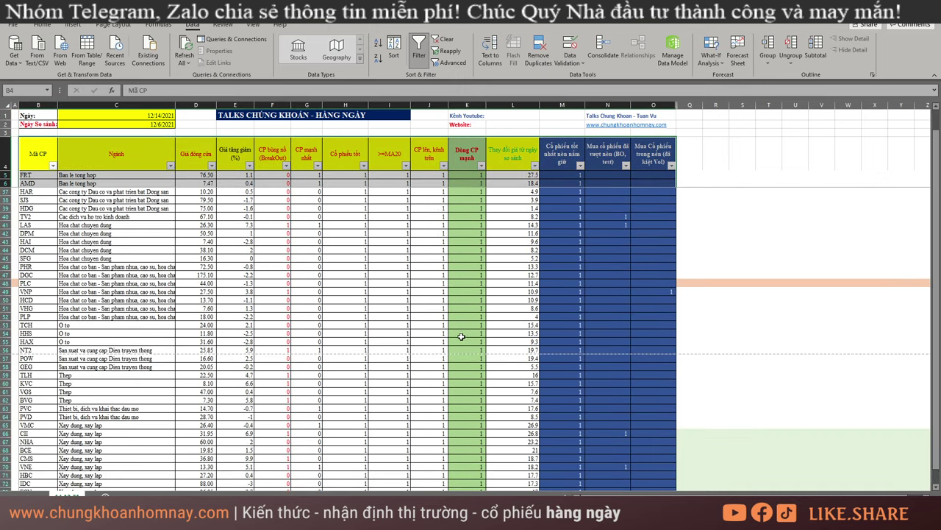
pyautogui.click(437, 282)
pyautogui.hotkey('alt', 'a', 'c')
# Step: Inspect the stocks further down the table, highlighting the block of rows from row 110 to 135 without a strong-group flag
pyautogui.scroll(-15, 311, 353)
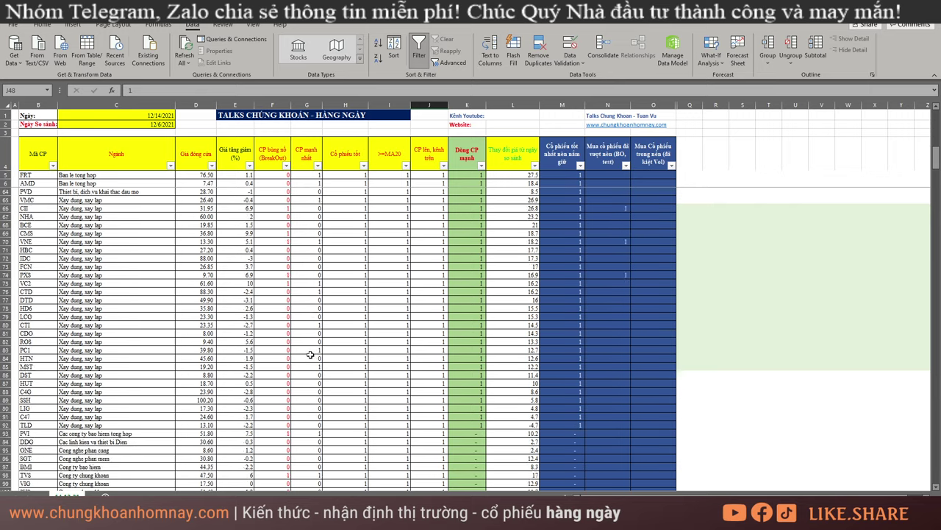
pyautogui.scroll(-6, 320, 347)
pyautogui.moveTo(566, 249); pyautogui.dragTo(41, 459)
pyautogui.scroll(-6, 189, 410)
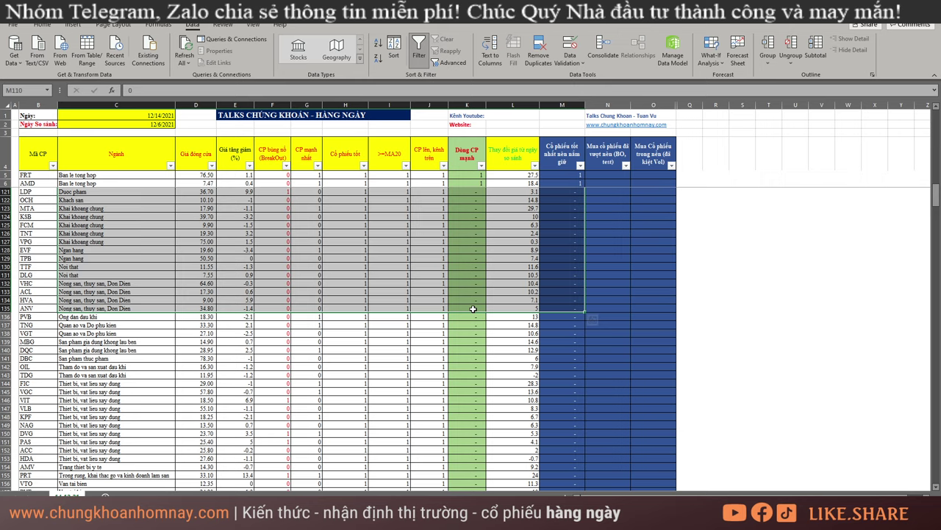
pyautogui.scroll(-13, 476, 313)
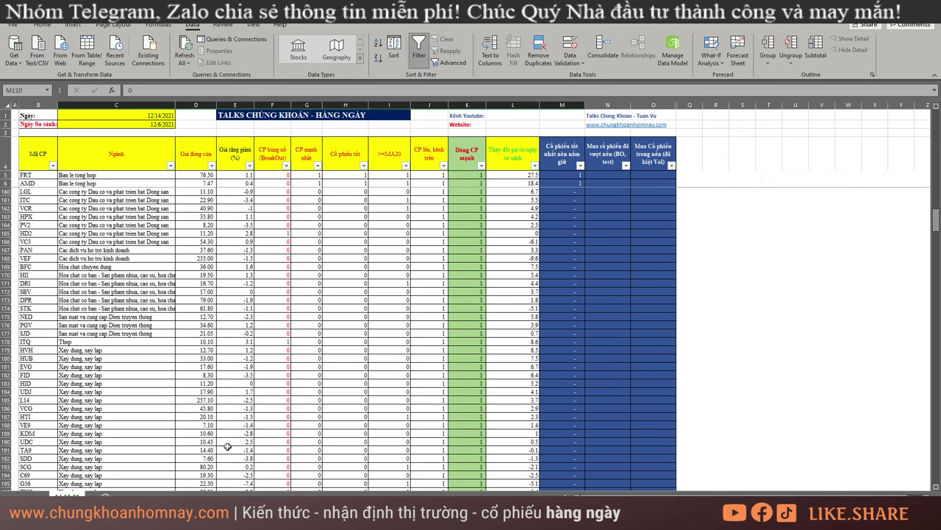
# Step: Return to the PDF report and review the shortlisted stocks by sector and the "Dòng CP mạnh" column
pyautogui.scroll(-7, 446, 285)
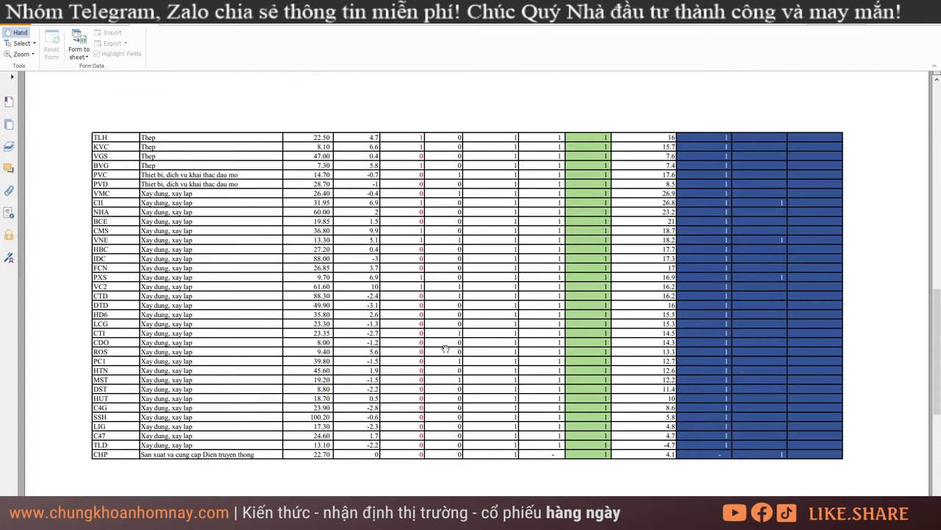
pyautogui.scroll(15, 447, 249)
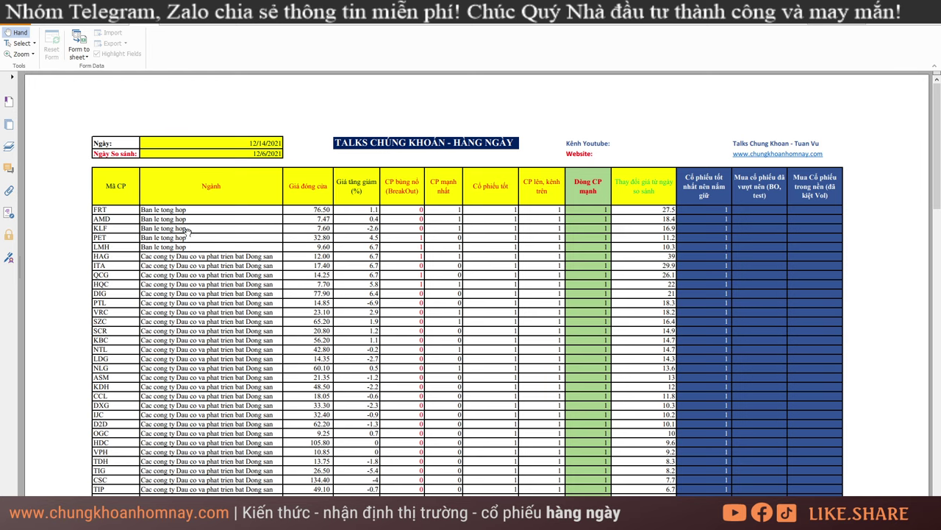
pyautogui.scroll(-6, 194, 292)
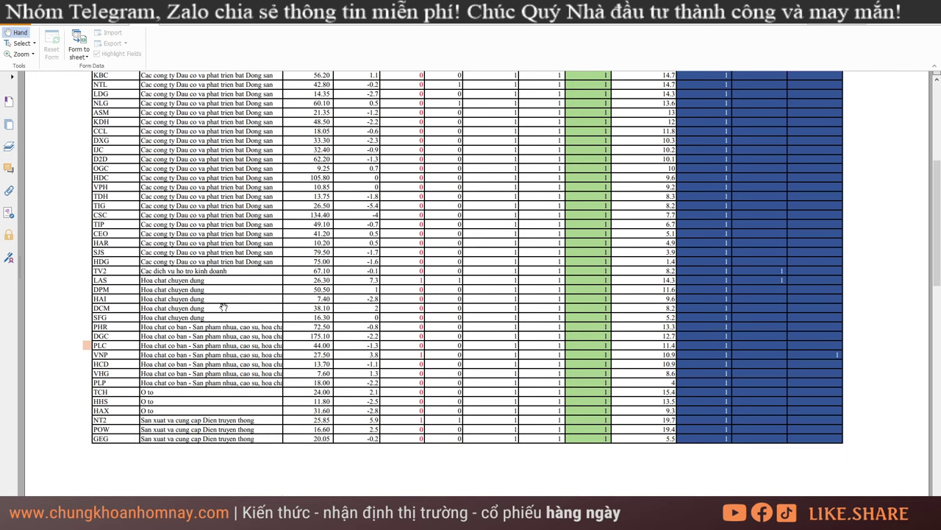
pyautogui.scroll(-10, 206, 324)
pyautogui.scroll(15, 193, 368)
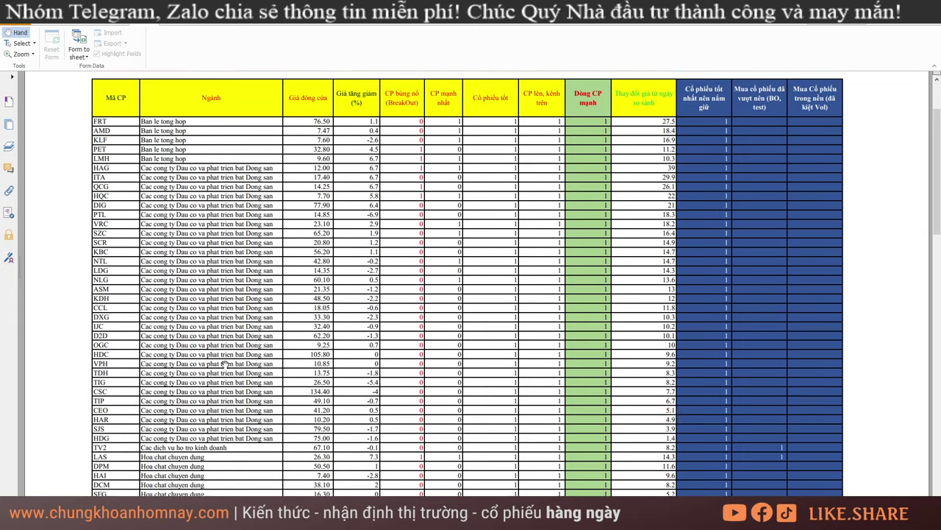
pyautogui.scroll(2, 225, 364)
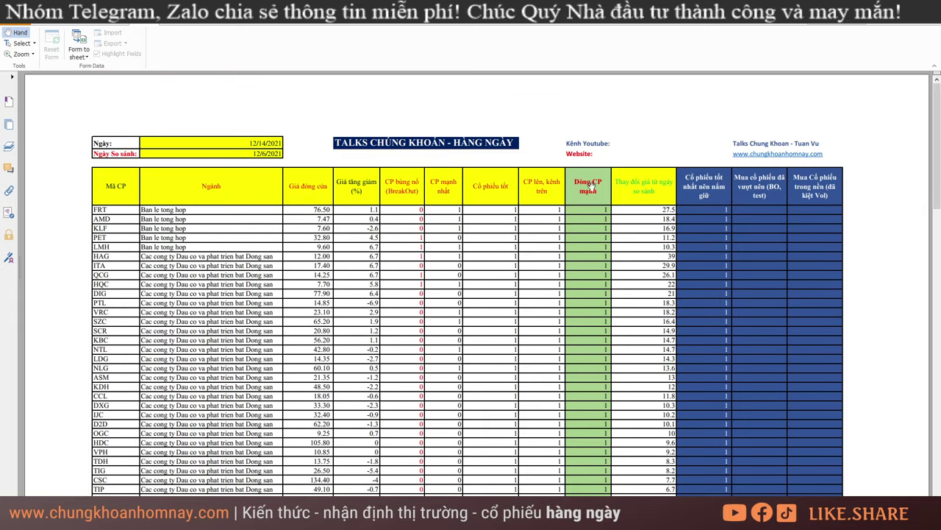
# Step: Examine the PDF shortlist's sector groups from "Ban le tong hop" down to "Thep" on the second page
pyautogui.scroll(-5, 444, 339)
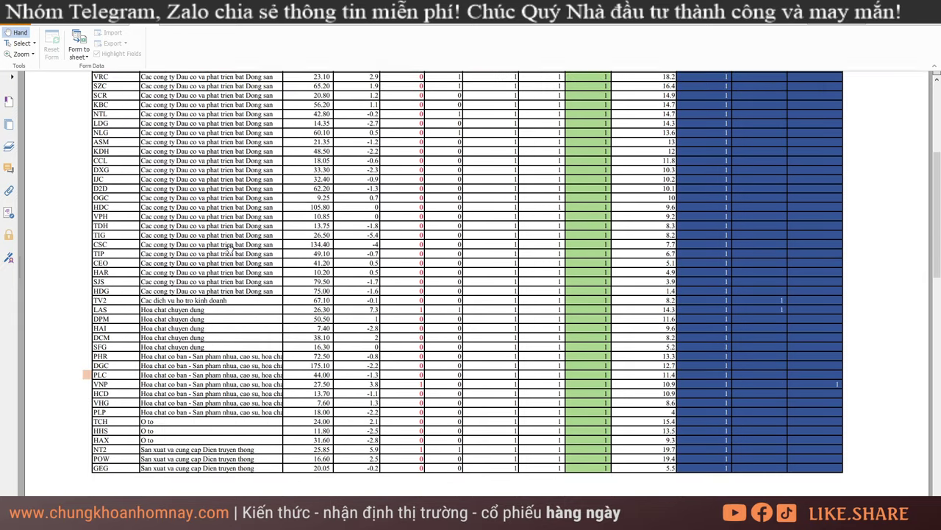
pyautogui.scroll(5, 253, 277)
pyautogui.scroll(-15, 304, 367)
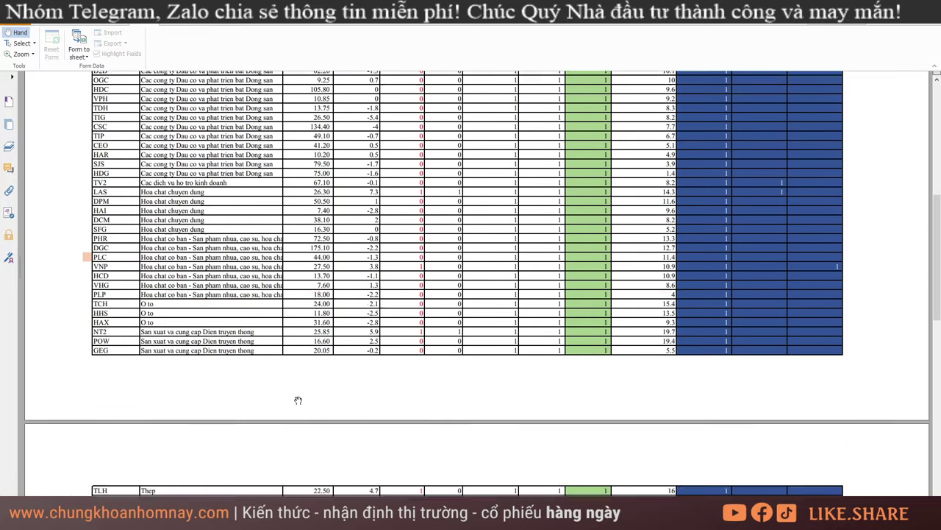
pyautogui.scroll(-2, 323, 387)
pyautogui.scroll(15, 329, 384)
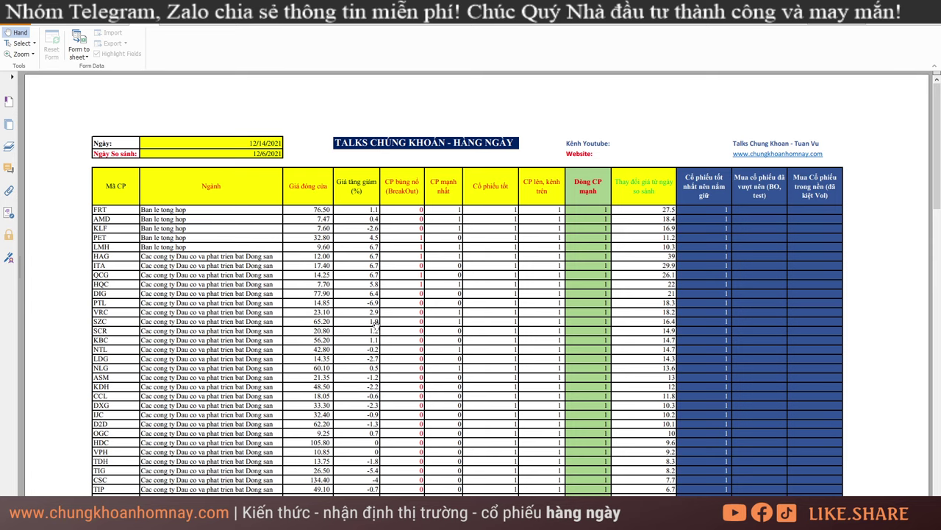
# Step: Switch to AmiBroker, widen the Analysis4 results pane, and display the chart for the DGW result
pyautogui.hotkey('alt', 'Tab')
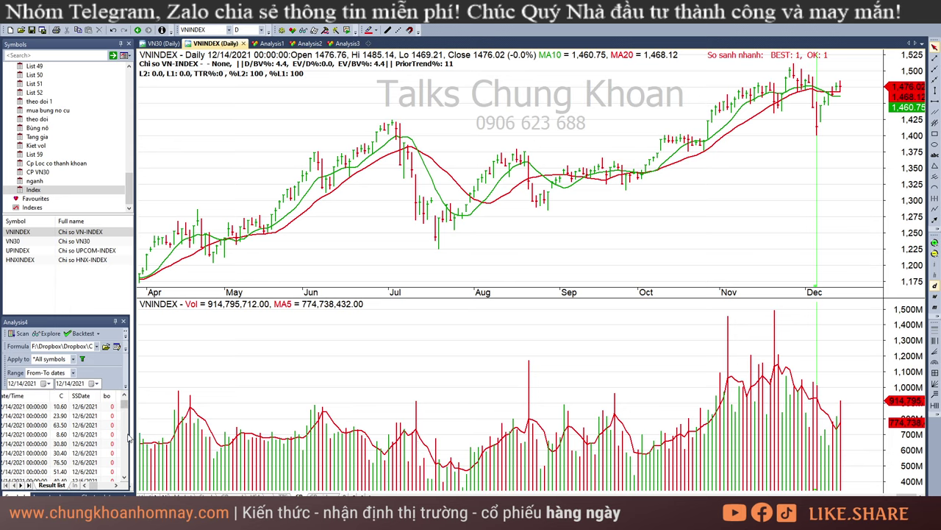
pyautogui.moveTo(129, 437); pyautogui.dragTo(636, 420)
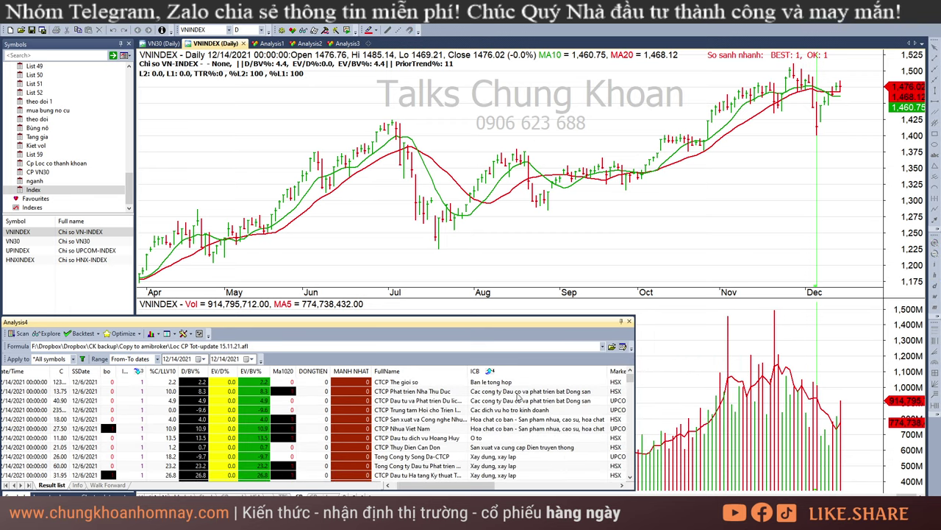
pyautogui.click(524, 383)
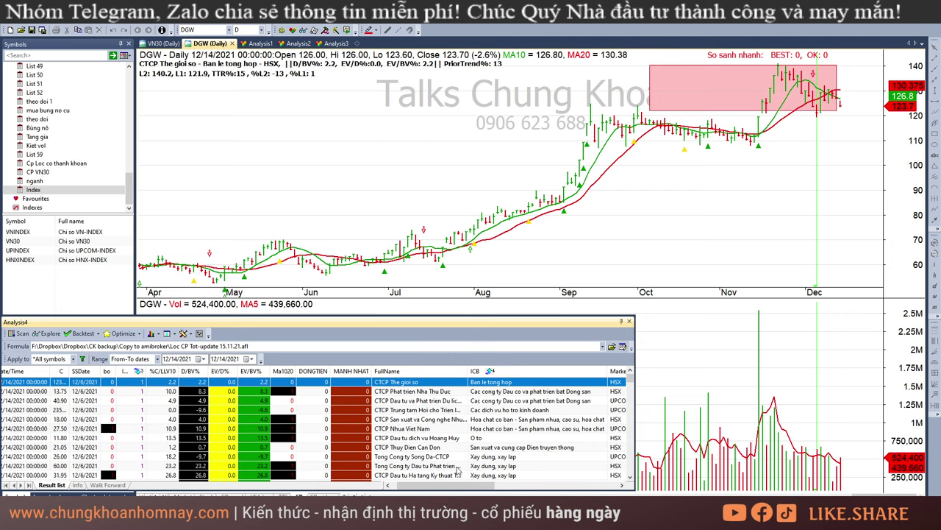
# Step: Sort the exploration results by the flag column just before ĐcVolthap, adding Ma1020 and ICBManh as the second and third sort keys
pyautogui.moveTo(458, 487); pyautogui.dragTo(495, 492)
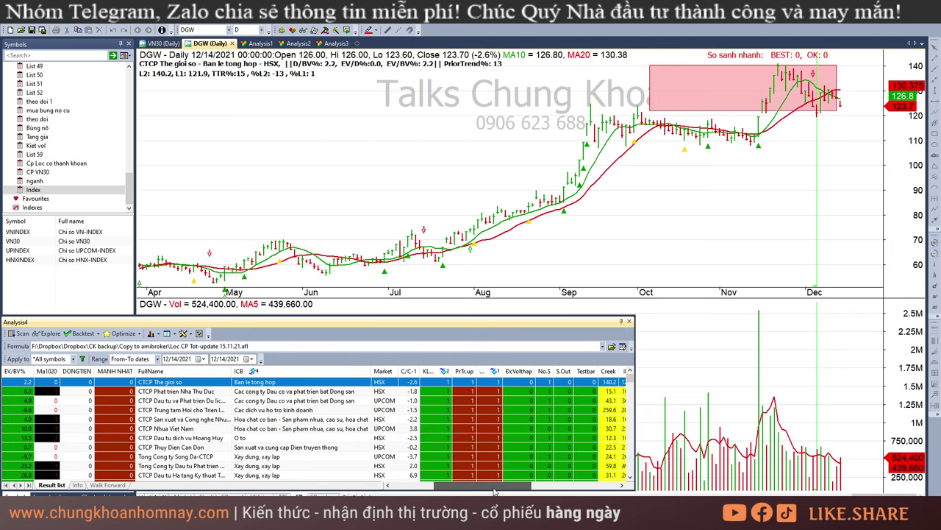
pyautogui.click(485, 370)
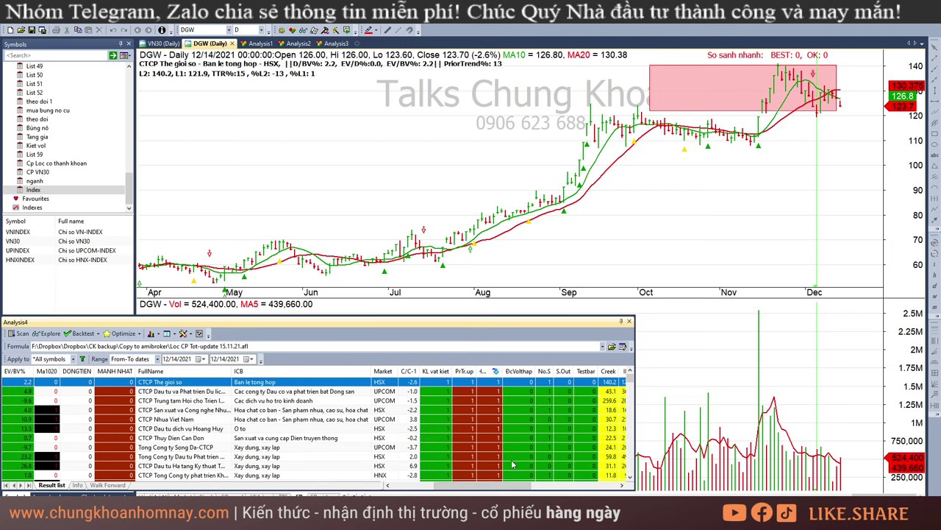
pyautogui.moveTo(482, 486); pyautogui.dragTo(439, 486)
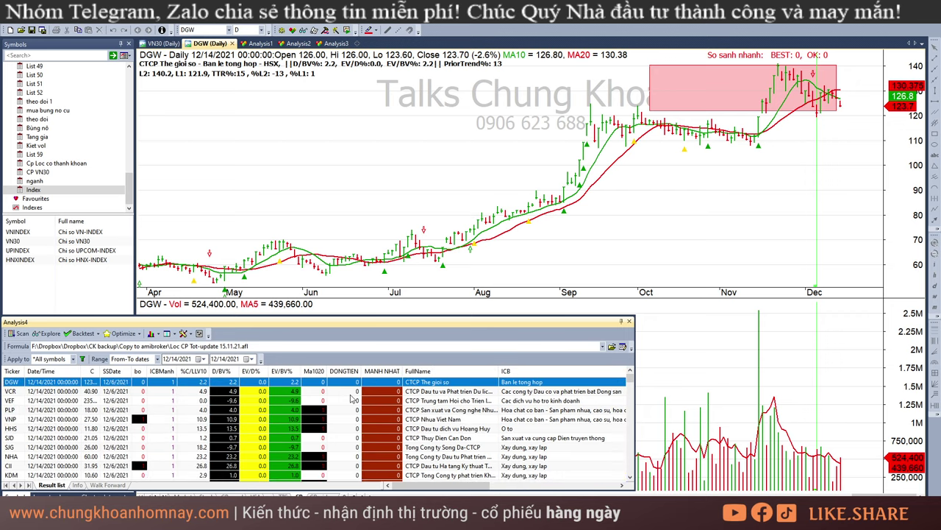
pyautogui.rightClick(304, 370)
pyautogui.click(346, 410)
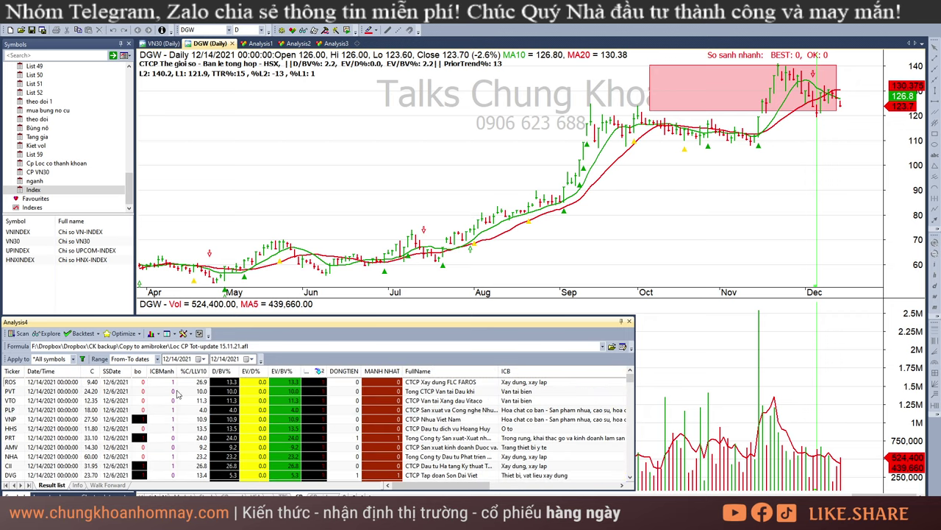
pyautogui.rightClick(163, 370)
pyautogui.click(193, 408)
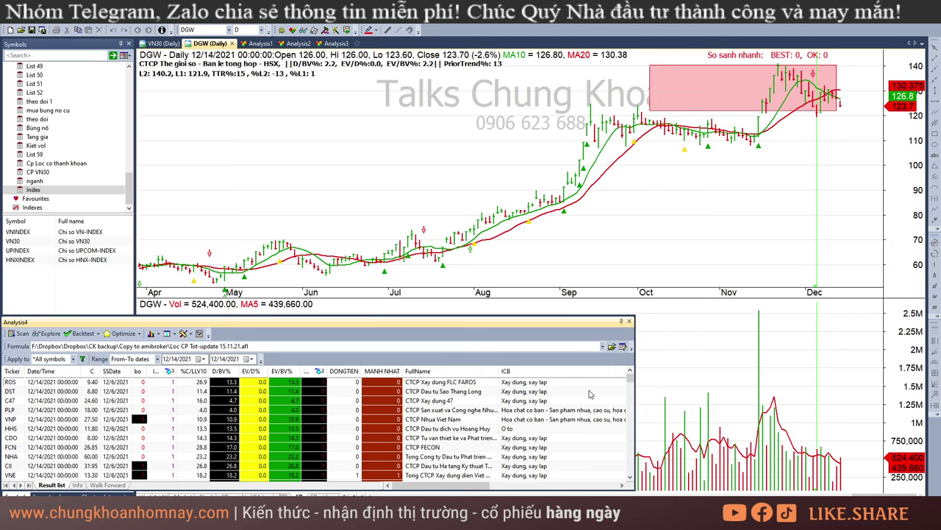
# Step: Add ICB and EV/BV% as further sort keys, grouping stocks by sector with the highest EV/BV% first
pyautogui.rightClick(507, 371)
pyautogui.click(548, 403)
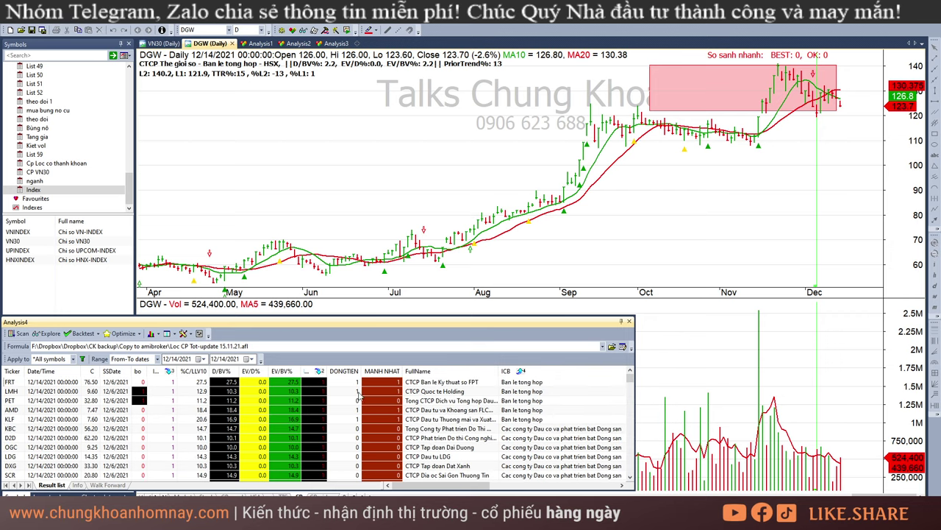
pyautogui.rightClick(284, 370)
pyautogui.click(345, 410)
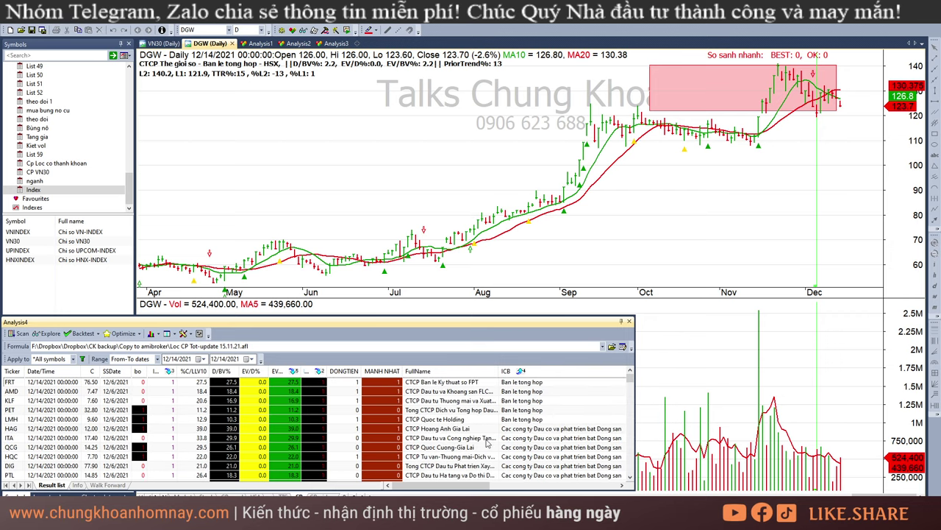
# Step: Review the charts of the "Ban le tong hop" stocks FRT, AMD, KLF and PET, glancing at HAG as well
pyautogui.click(547, 383)
pyautogui.click(571, 428)
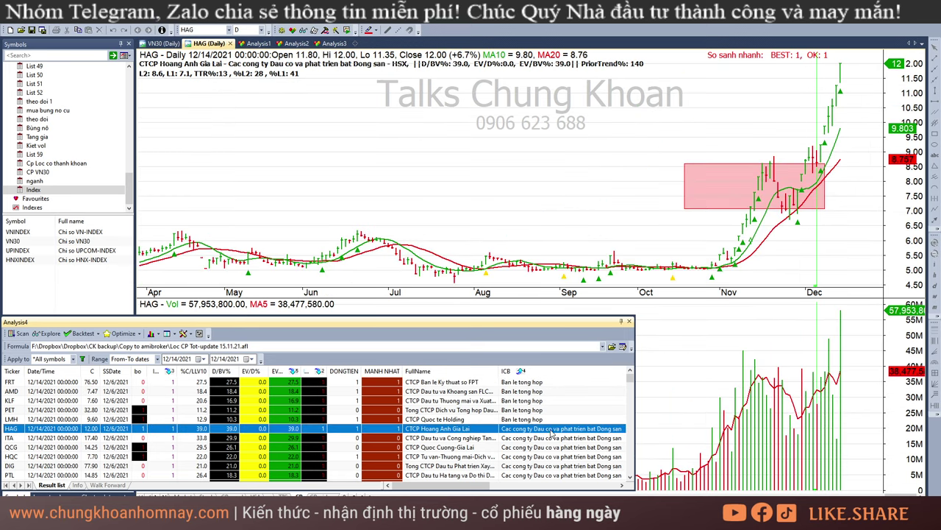
pyautogui.click(549, 382)
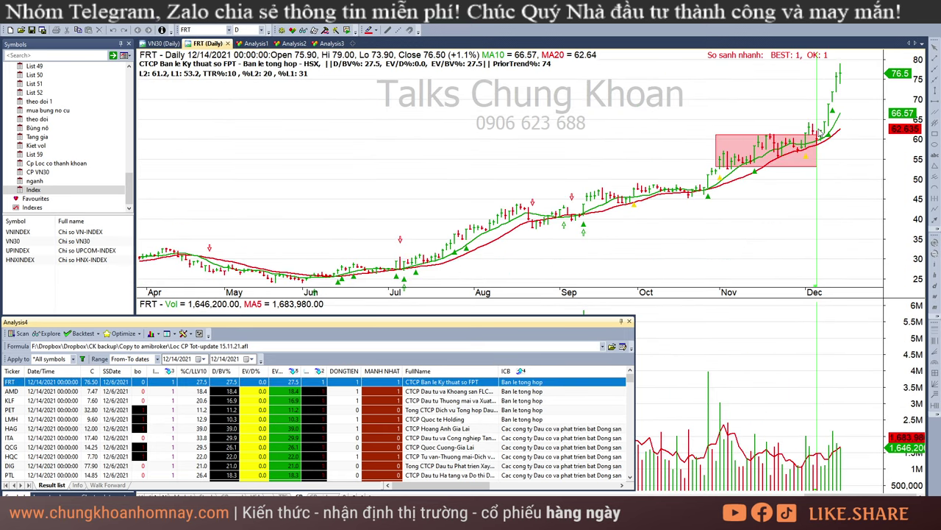
pyautogui.moveTo(441, 486); pyautogui.dragTo(451, 485)
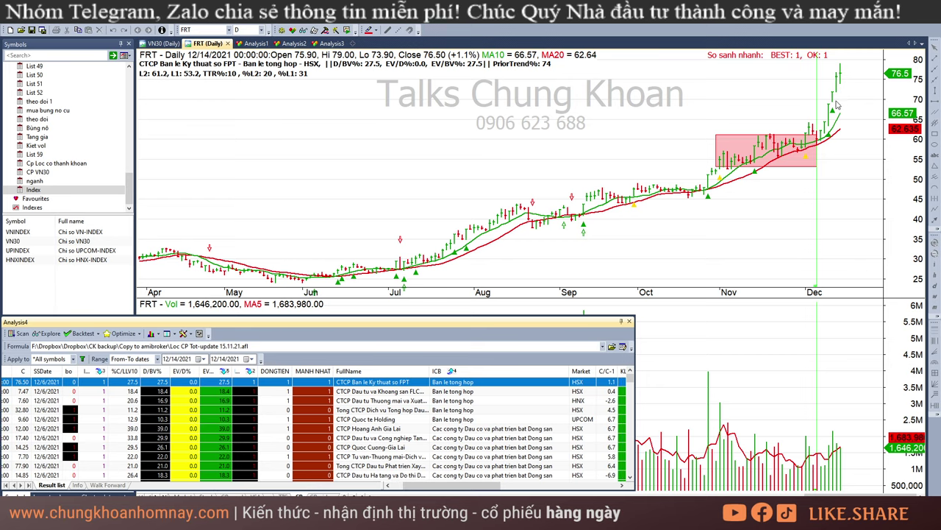
pyautogui.click(467, 392)
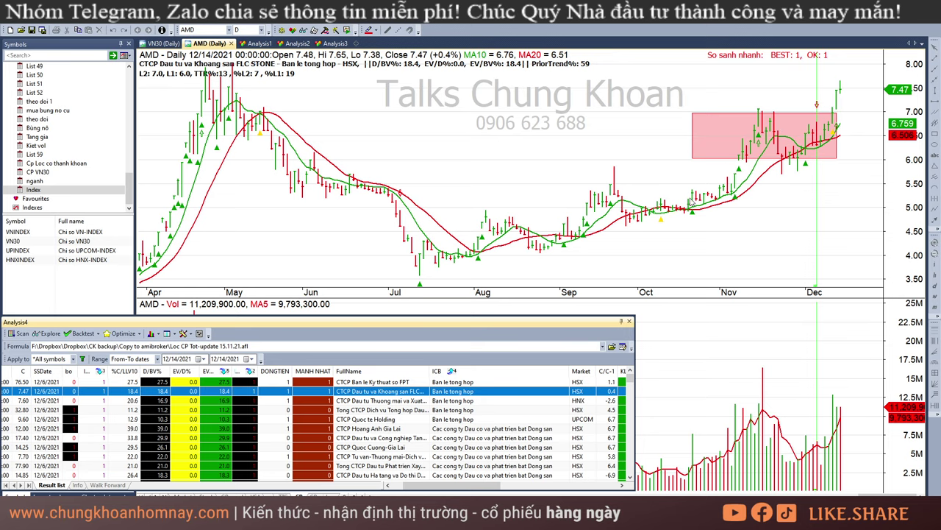
pyautogui.click(480, 401)
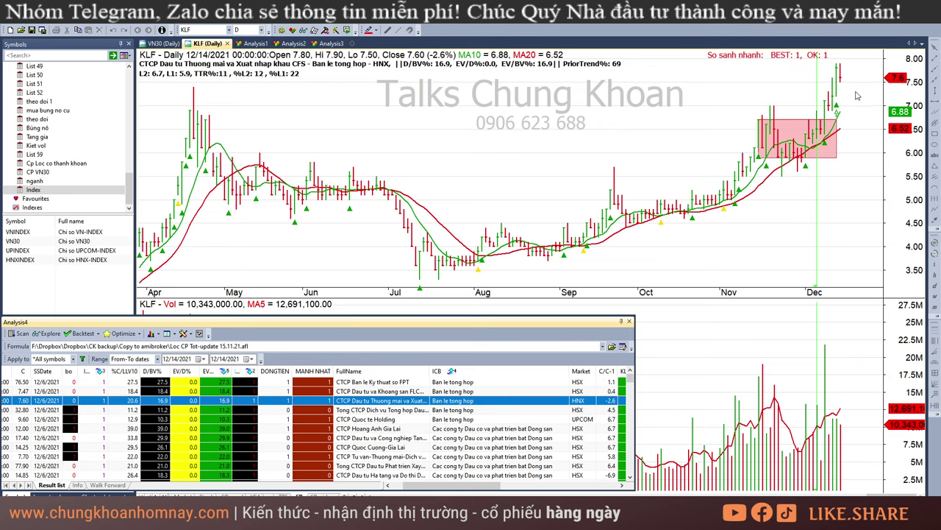
pyautogui.press('Down')
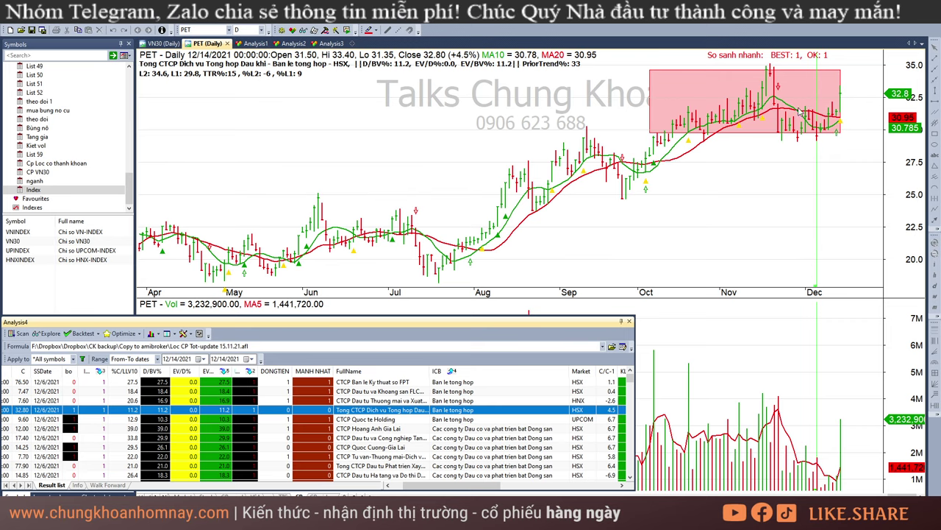
# Step: Open the LMH chart and compare its 12/13/2021 and 12/14/2021 bars
pyautogui.press('Down')
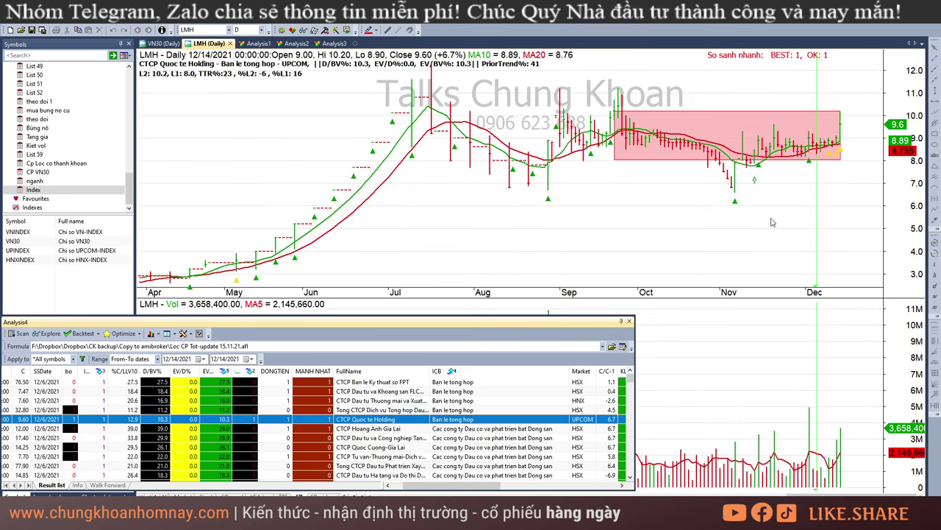
pyautogui.click(836, 190)
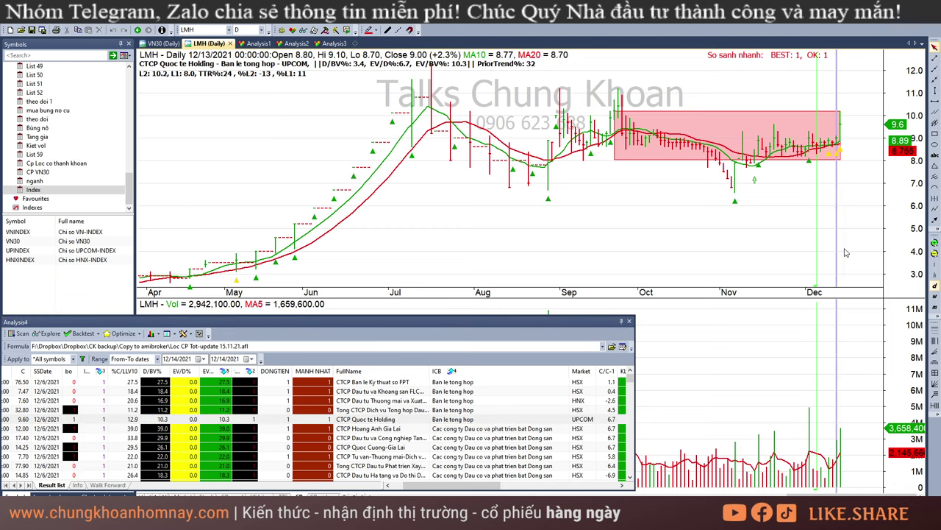
pyautogui.click(845, 170)
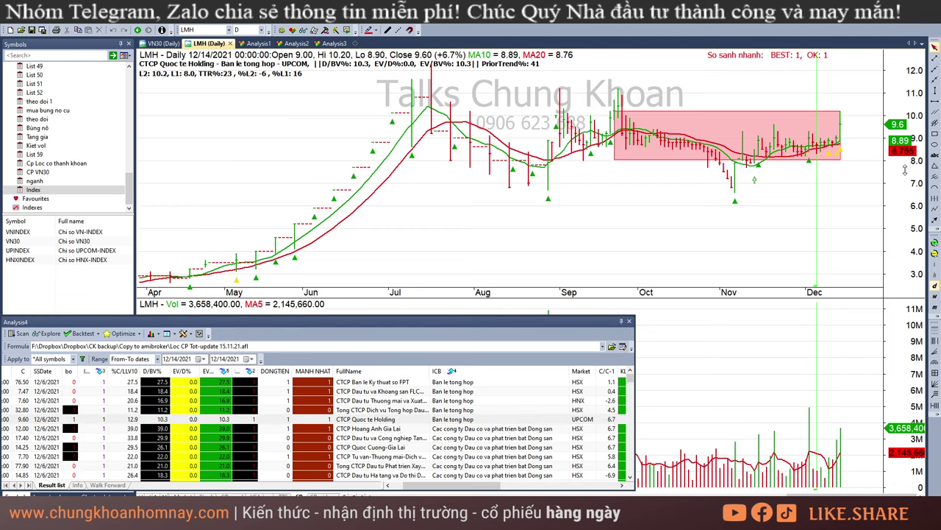
# Step: Review the real estate charts of HAG, ITA, QCG and HQC, inspecting HQC's 12/13/2021 bar
pyautogui.click(511, 428)
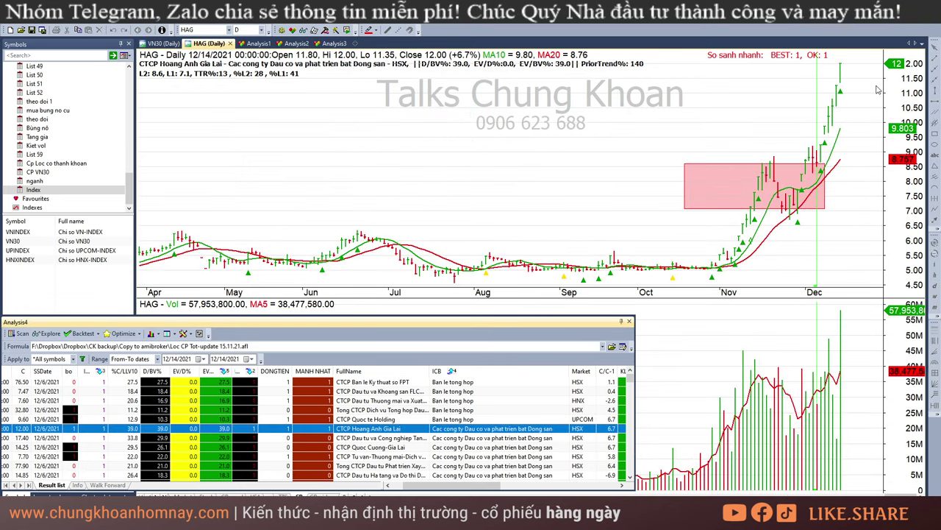
pyautogui.press('Down')
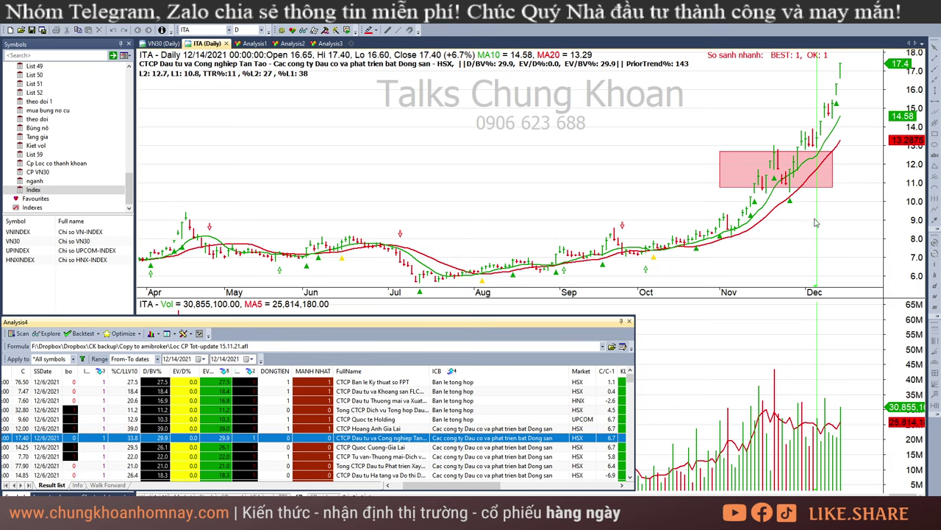
pyautogui.press('Down')
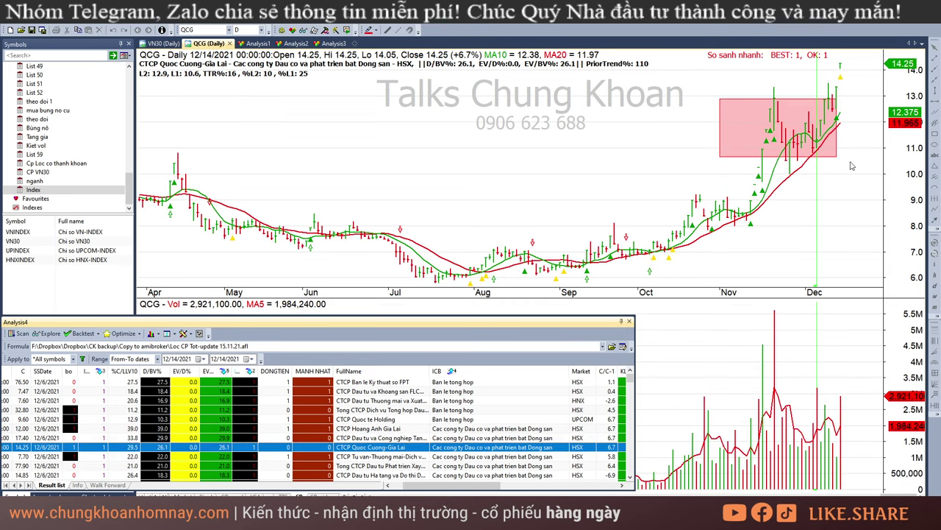
pyautogui.press('Down')
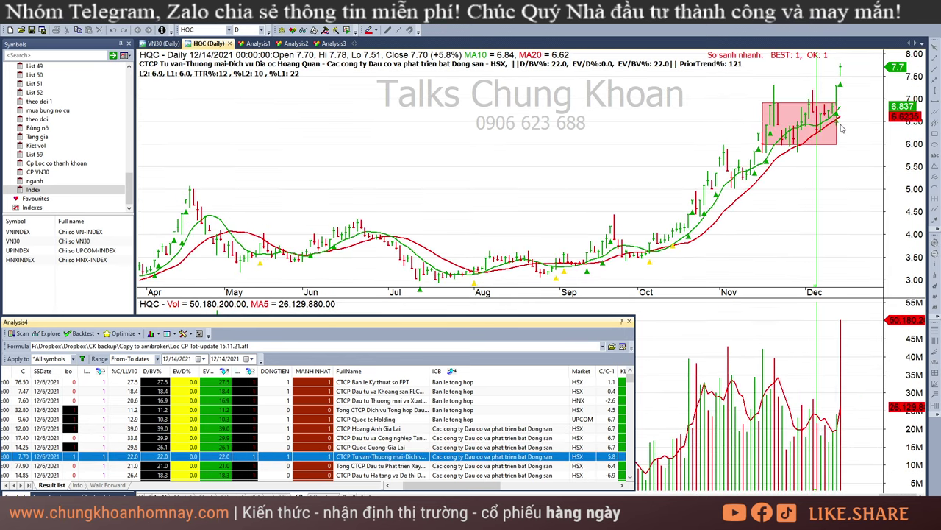
pyautogui.click(837, 99)
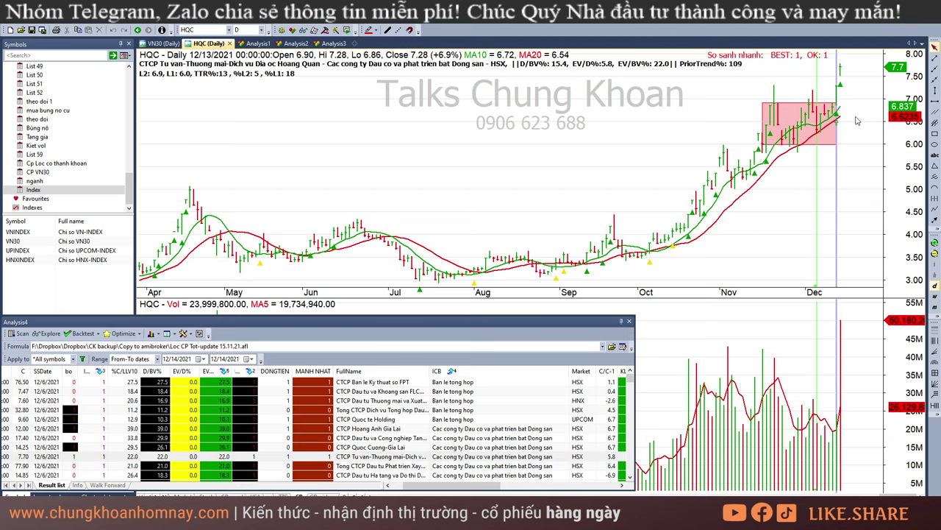
pyautogui.press('Right')
# Step: Open the DIG chart and compare its 12/13/2021 and 12/14/2021 bars
pyautogui.click(475, 468)
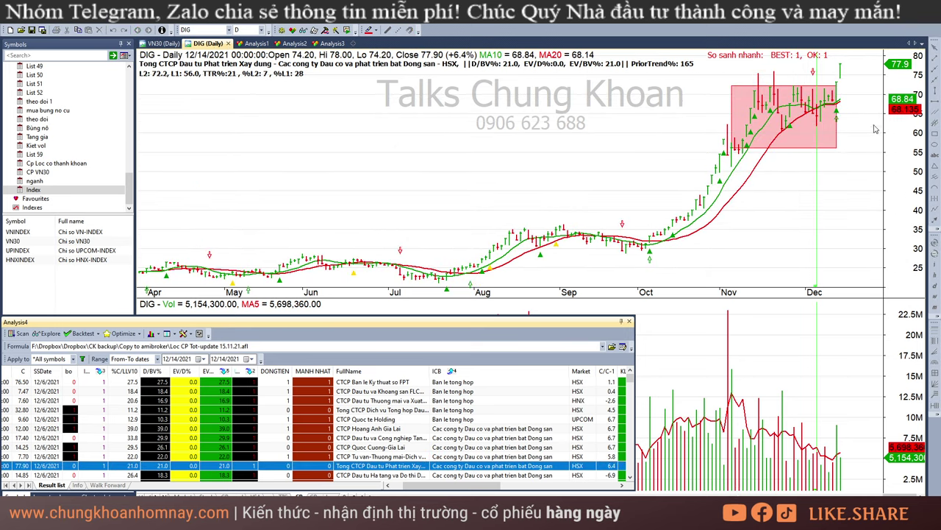
pyautogui.click(838, 172)
pyautogui.press('Right')
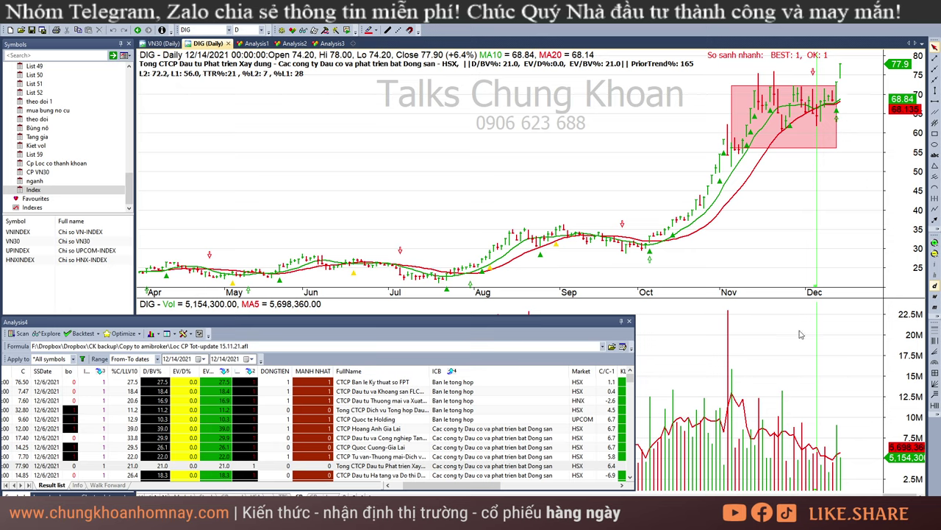
pyautogui.press('Left')
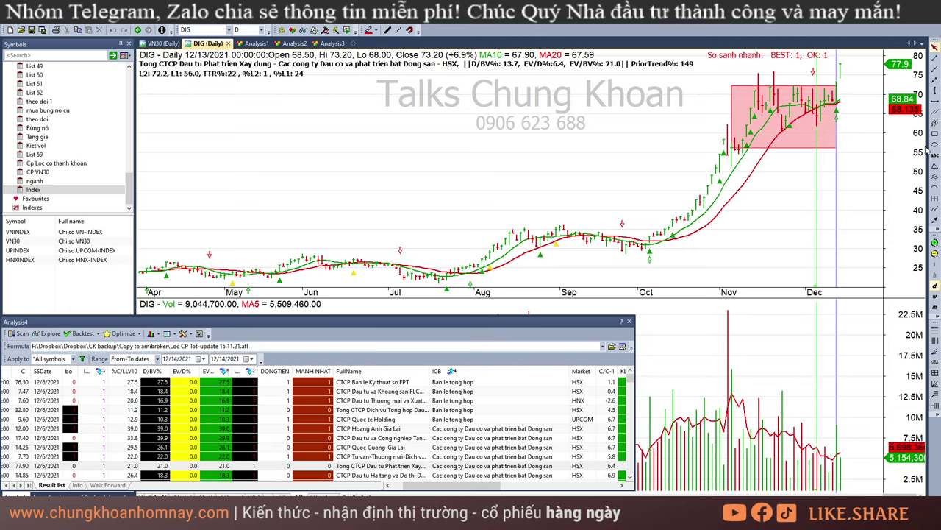
pyautogui.press('Right')
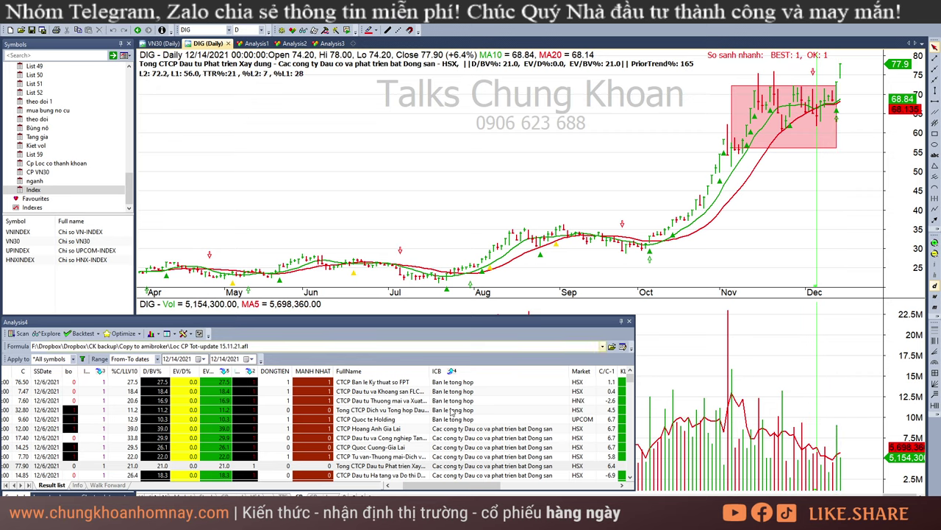
# Step: Review the charts of the next real estate stocks in the results: PTL, VRC, SZC and SCR
pyautogui.scroll(-2, 416, 451)
pyautogui.click(416, 419)
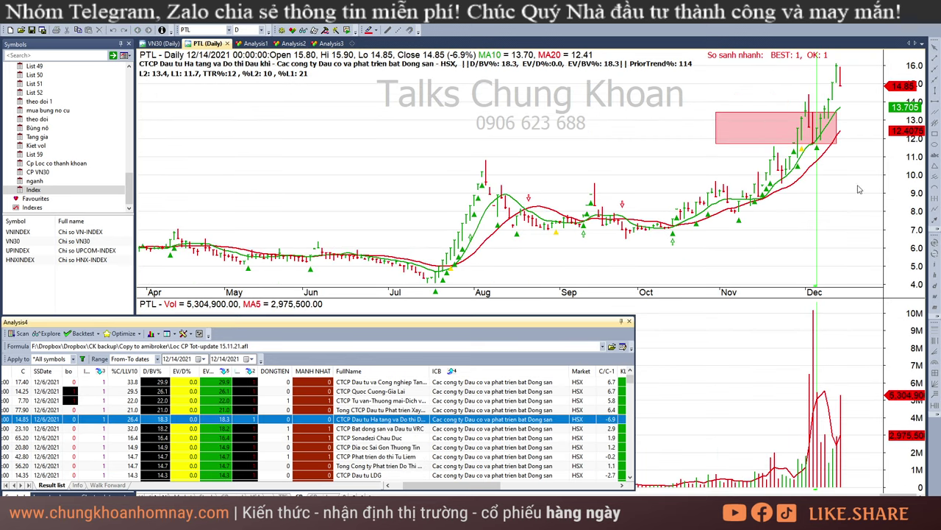
pyautogui.press('Down')
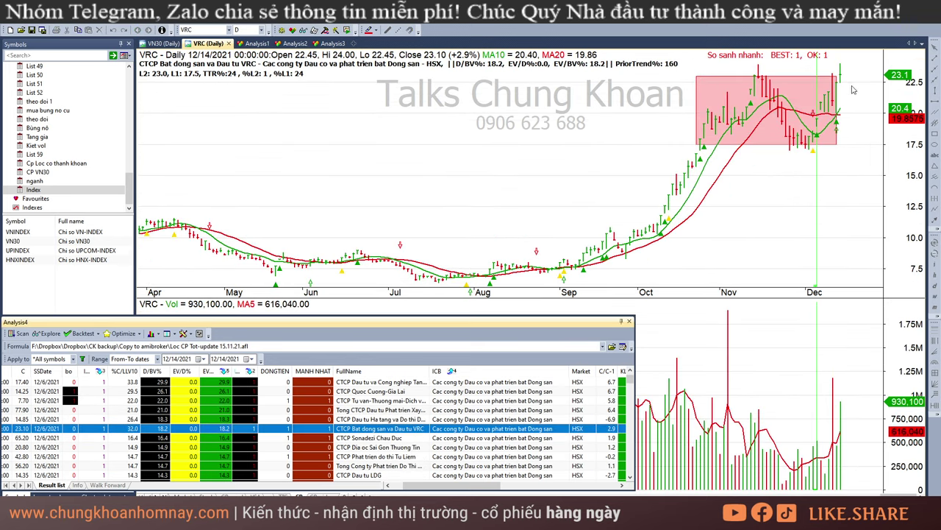
pyautogui.press('Down')
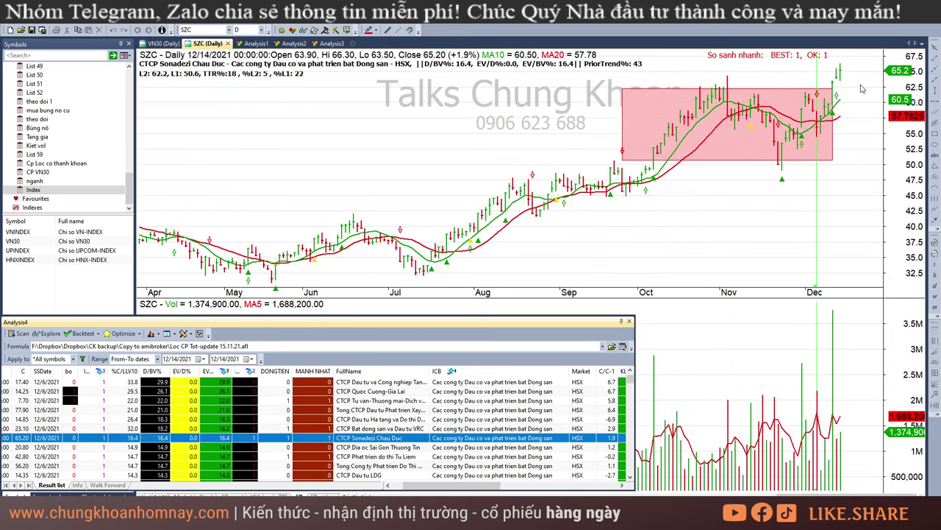
pyautogui.press('Down')
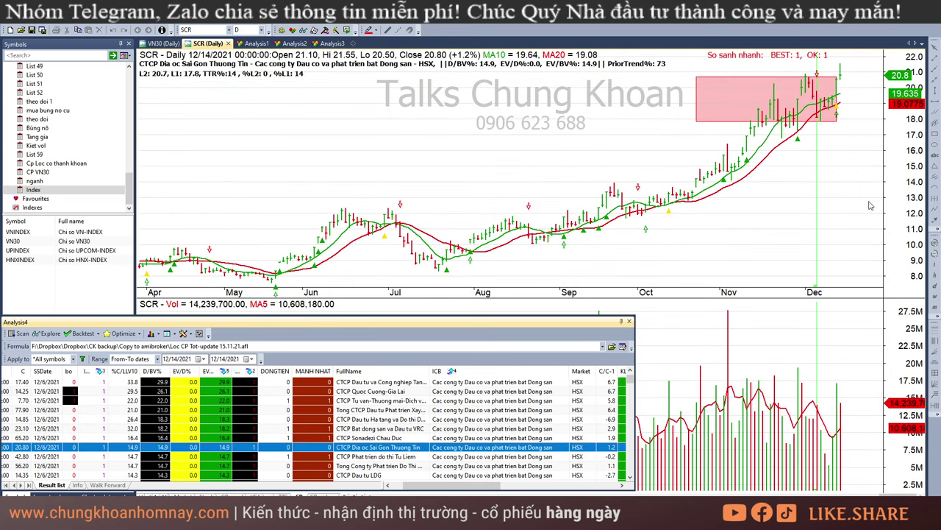
# Step: Review the charts of the next real estate stocks in the results: NTL, KBC, LDG, NLG and ASM
pyautogui.press('Down')
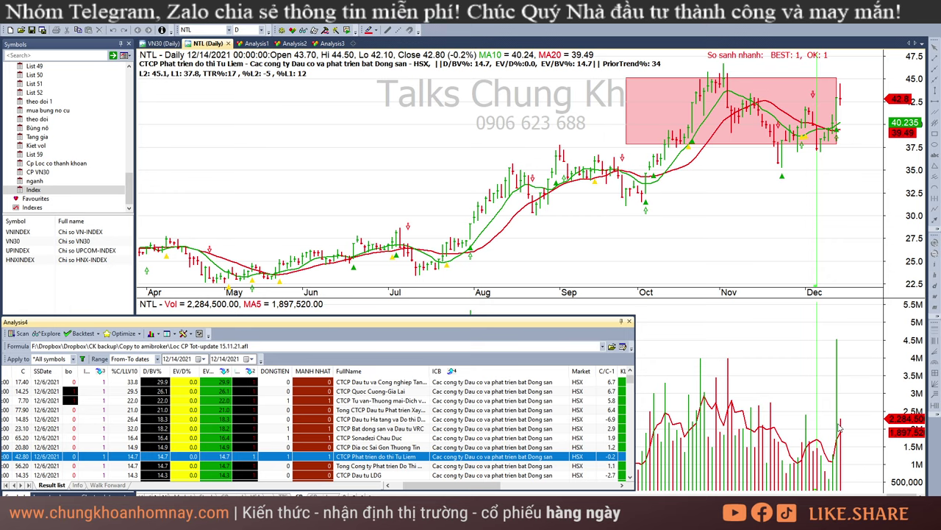
pyautogui.press('Down')
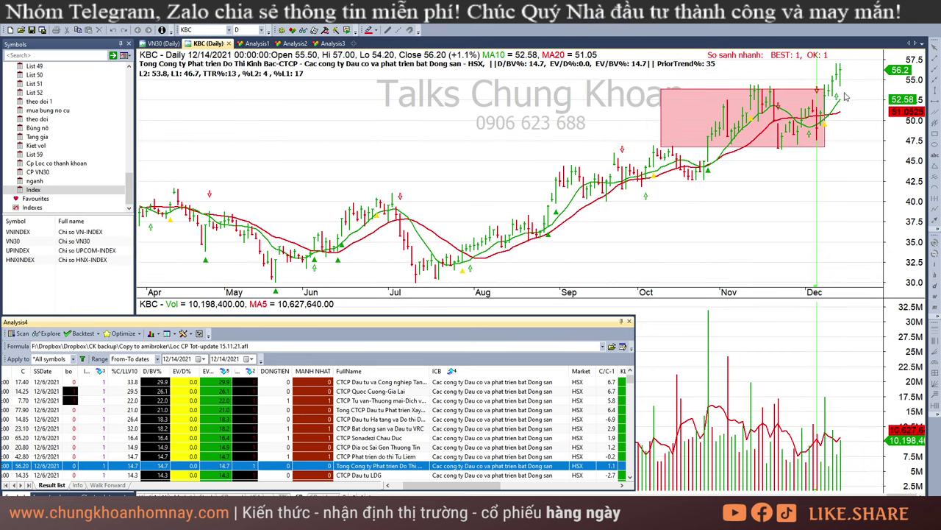
pyautogui.press('Down')
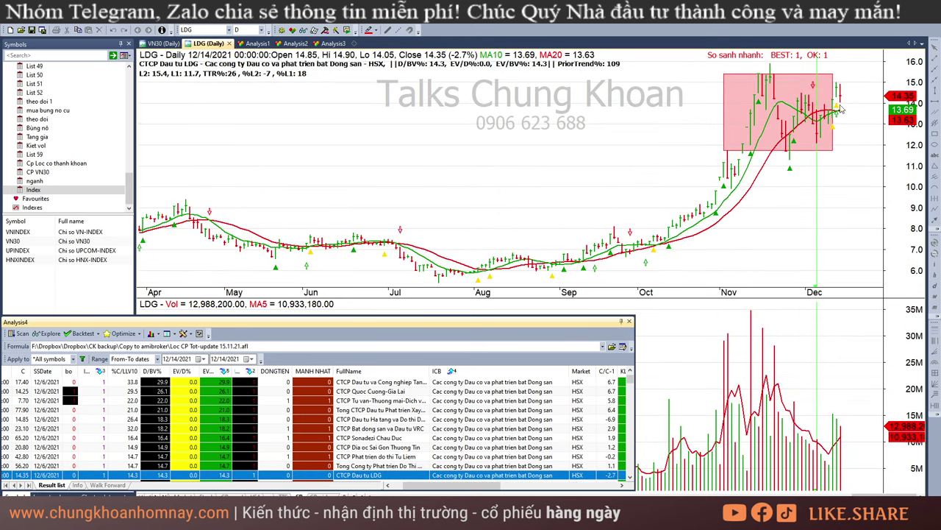
pyautogui.press('Down')
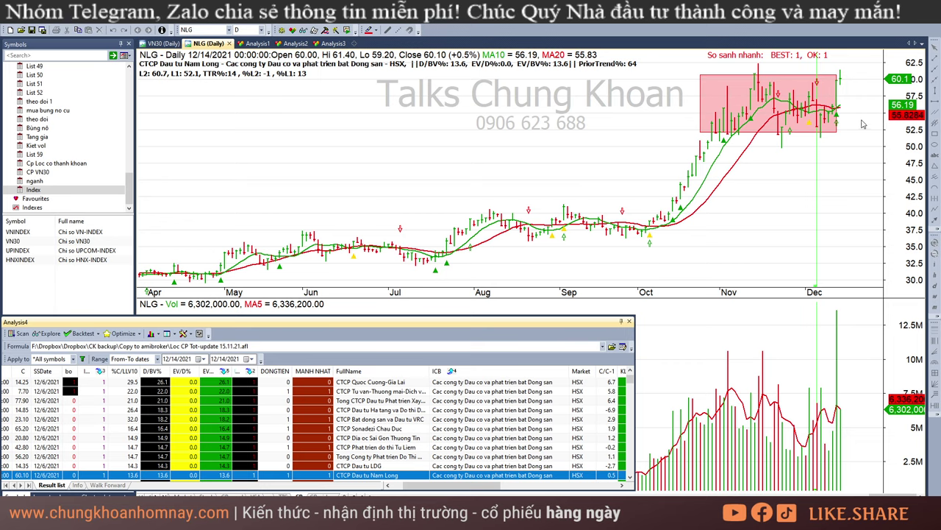
pyautogui.press('Down')
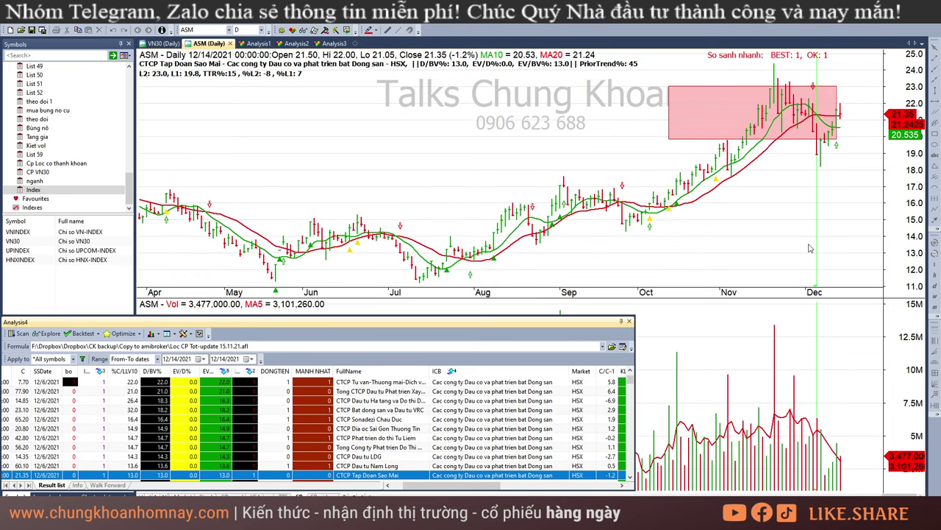
# Step: Continue down the real estate results to review the DXG and IJC charts
pyautogui.press('Down')
pyautogui.press('Down')
pyautogui.press('Down')
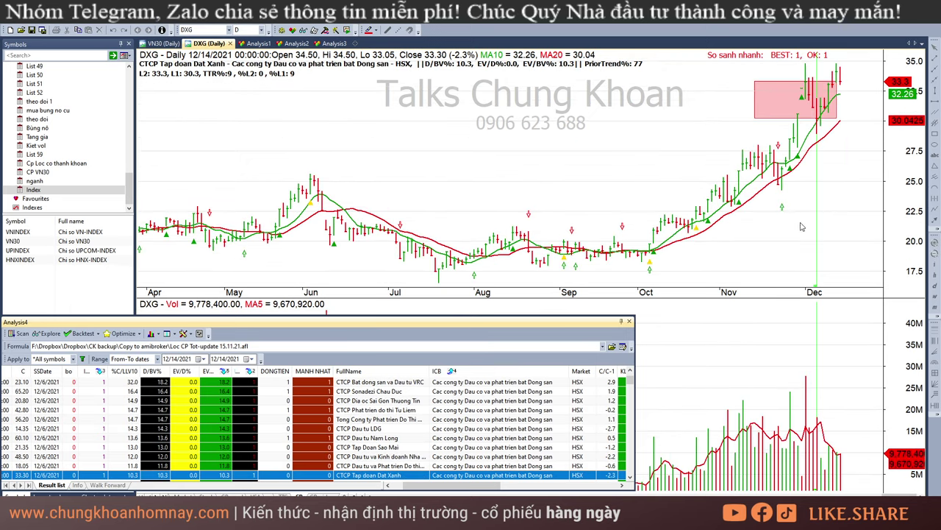
pyautogui.press('Down')
pyautogui.press('Down')
pyautogui.press('Down')
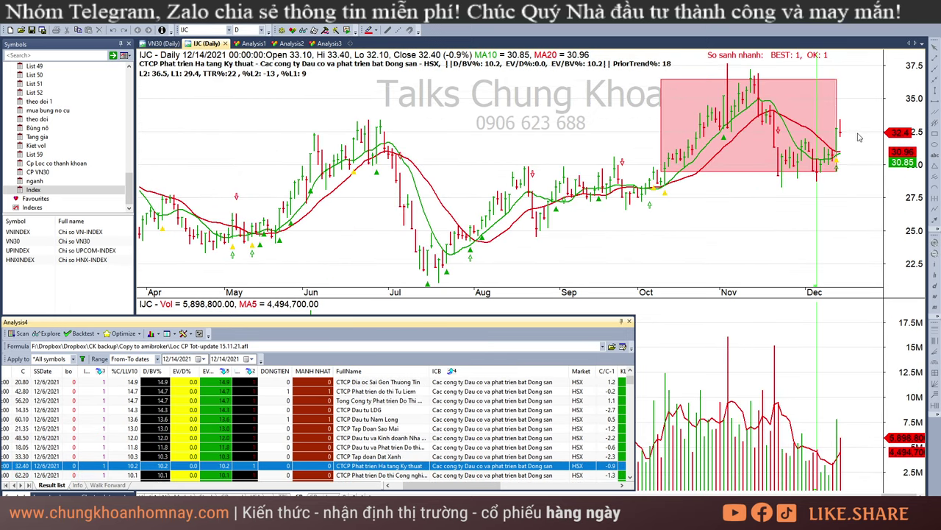
# Step: Open the D2D chart and compare its 12/13/2021 and 12/14/2021 bars
pyautogui.press('Up')
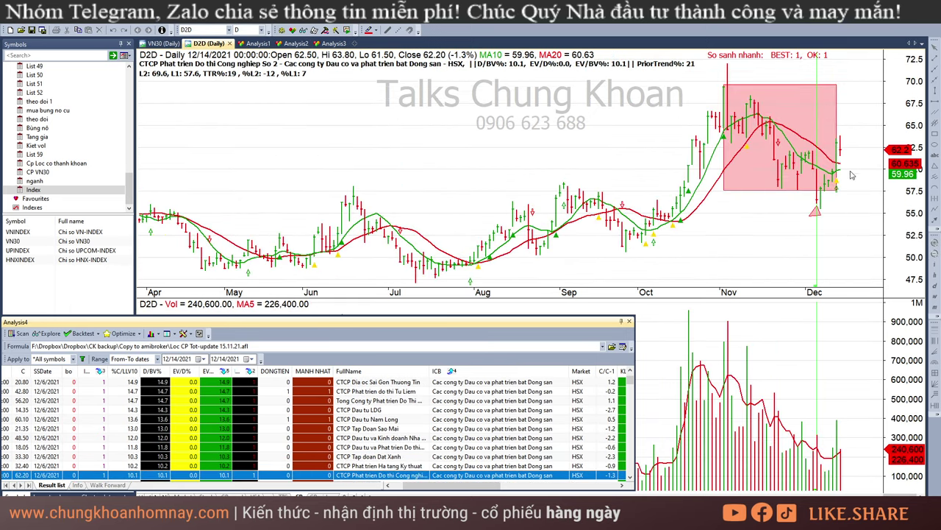
pyautogui.click(819, 232)
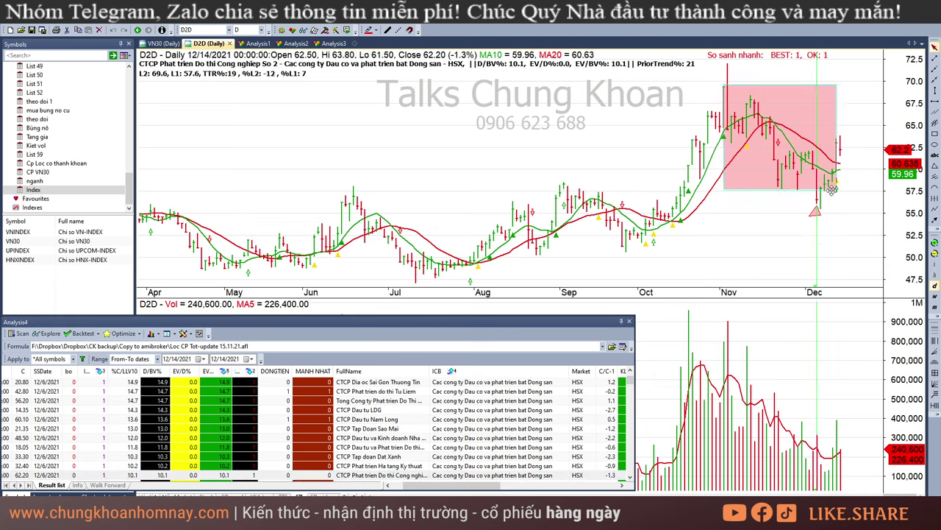
pyautogui.click(840, 213)
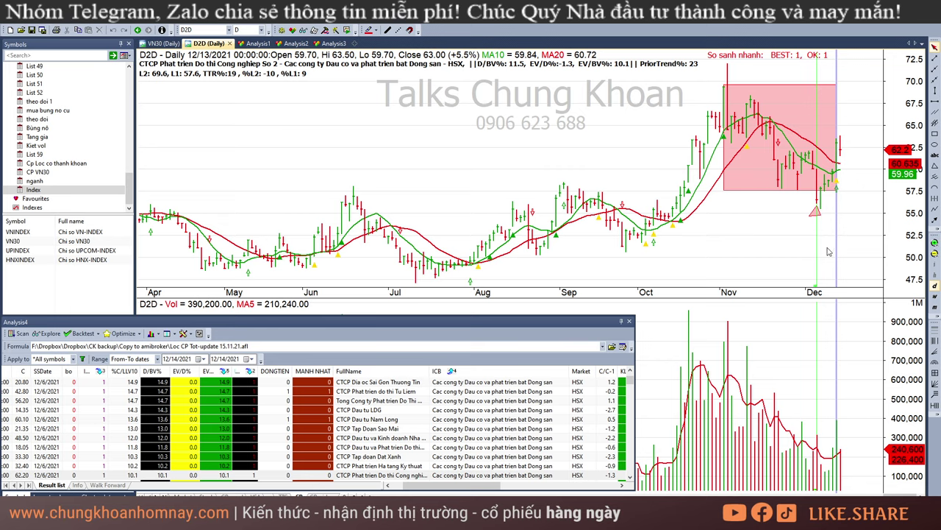
pyautogui.click(846, 207)
# Step: Review the real estate charts from OGC down to SJS in the results, including TDH and HAR
pyautogui.scroll(-3, 524, 428)
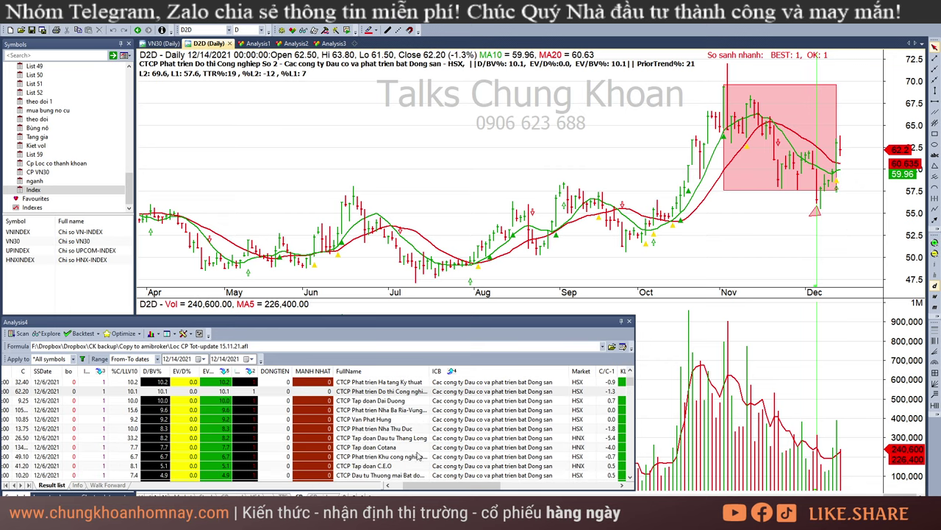
pyautogui.click(515, 400)
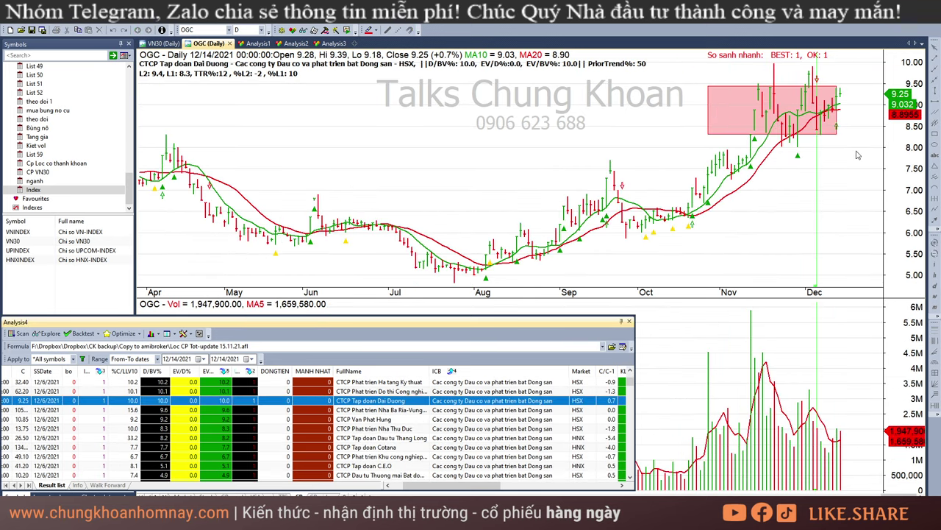
pyautogui.press('Down')
pyautogui.press('Down')
pyautogui.press('Down')
pyautogui.press('Down')
pyautogui.press('Down')
pyautogui.press('Down')
pyautogui.press('Down')
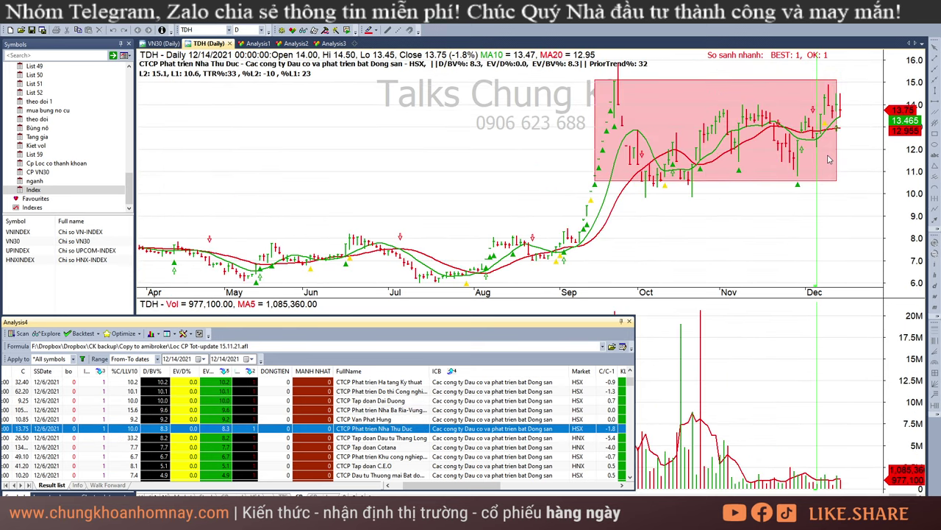
pyautogui.press('Down')
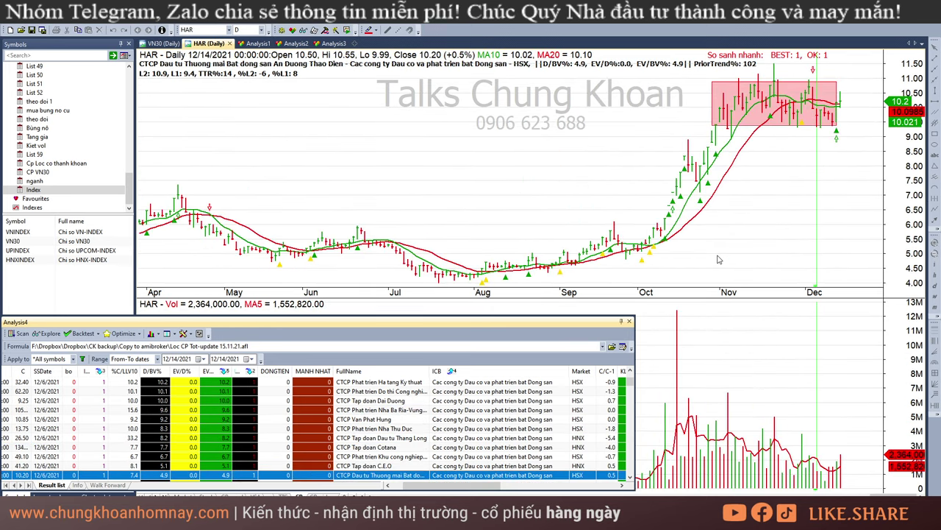
pyautogui.press('Down')
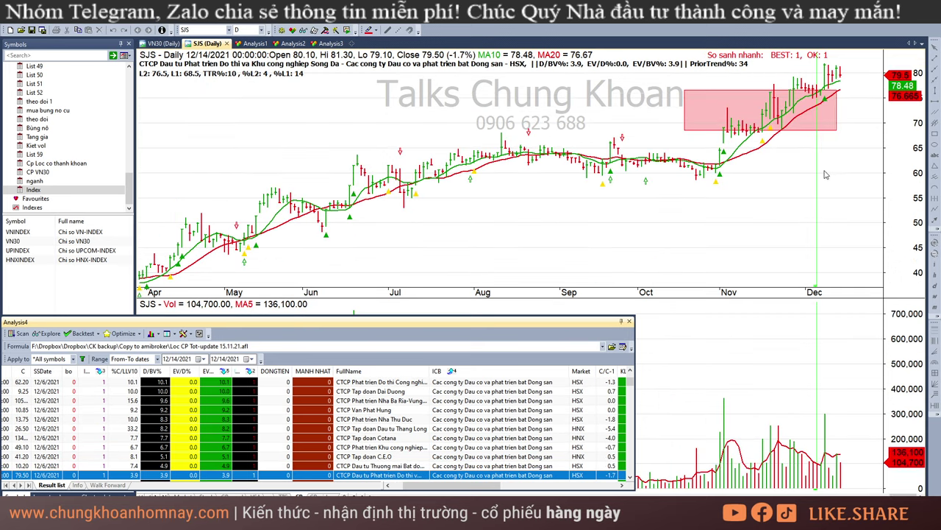
# Step: Open the HDG chart and inspect its 11/24/2021, 11/26/2021, 12/8/2021 and 12/14/2021 bars
pyautogui.press('Down')
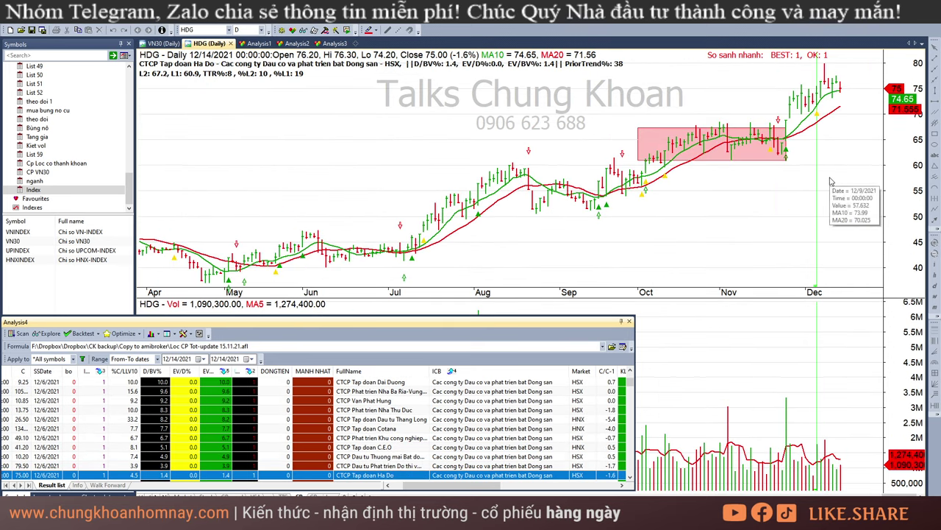
pyautogui.click(788, 125)
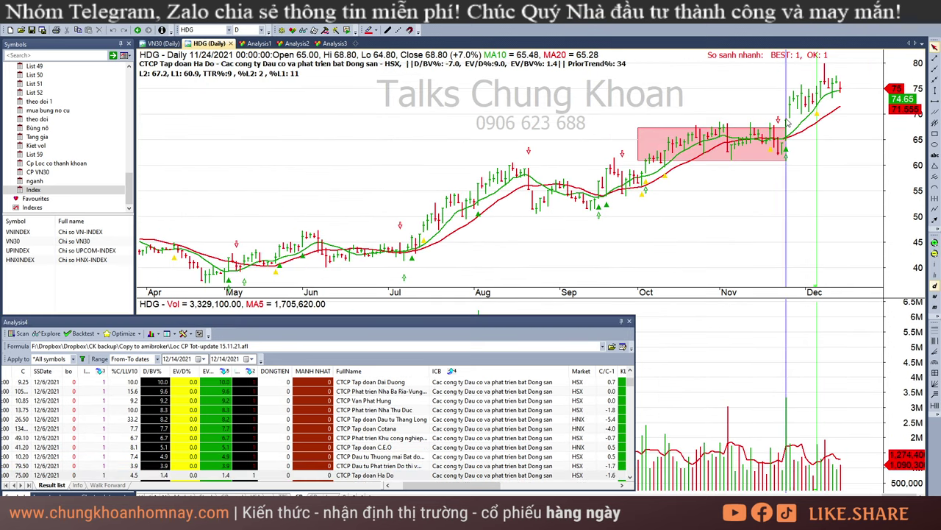
pyautogui.click(795, 191)
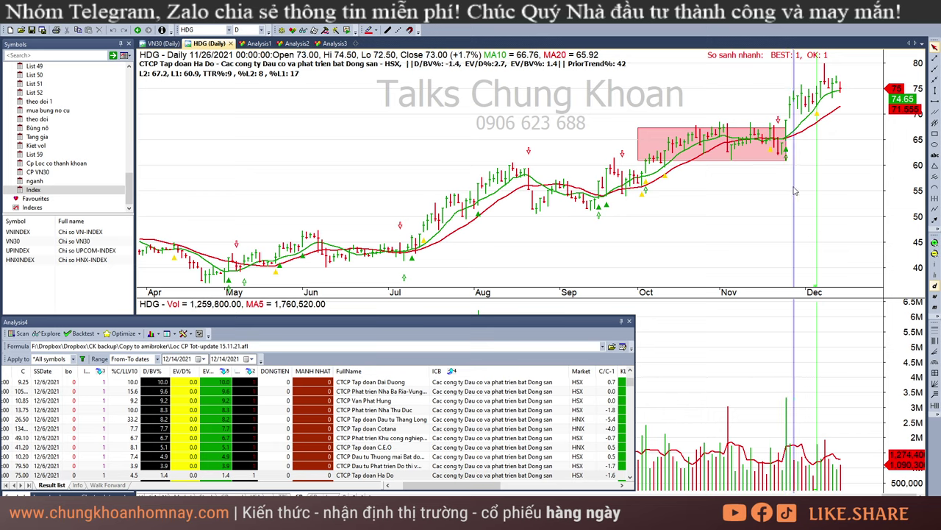
pyautogui.click(824, 169)
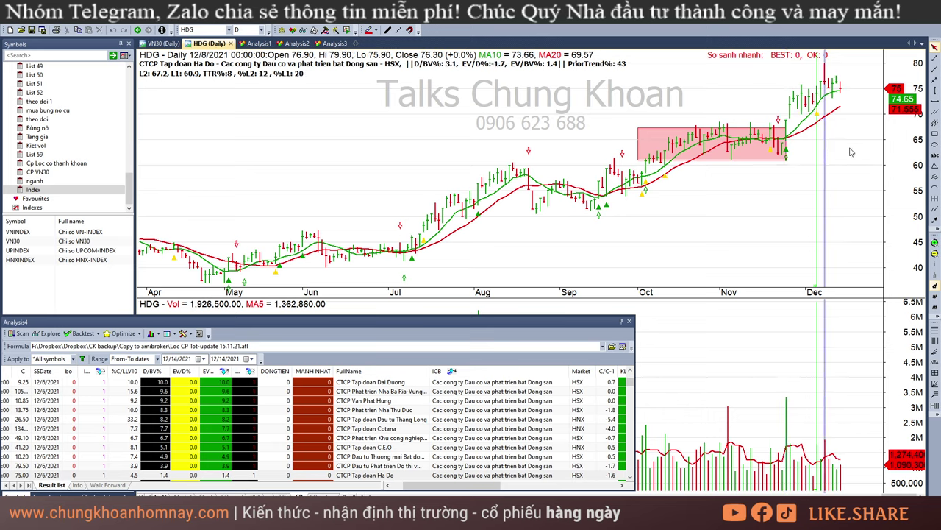
pyautogui.click(850, 152)
# Step: Review the charts of the specialty chemical stocks LAS, DPM, HAI and DCM
pyautogui.scroll(-2, 465, 425)
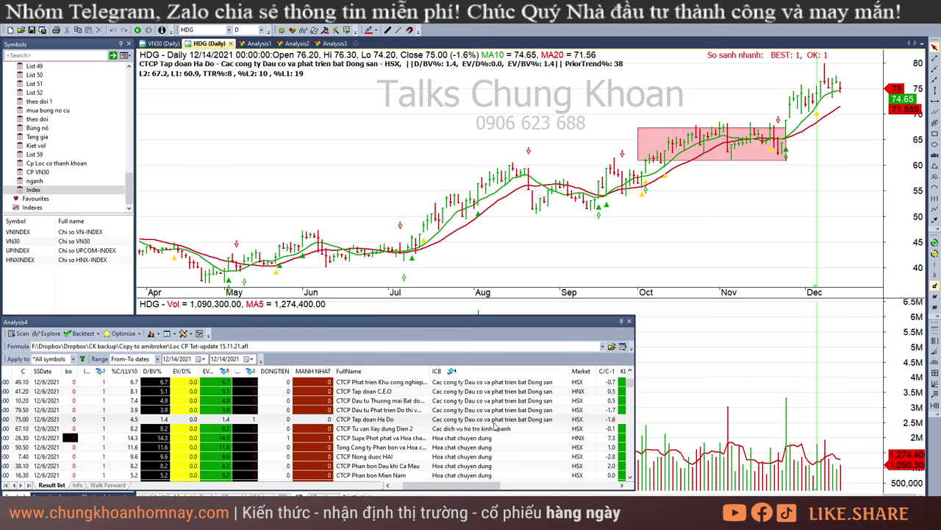
pyautogui.click(517, 437)
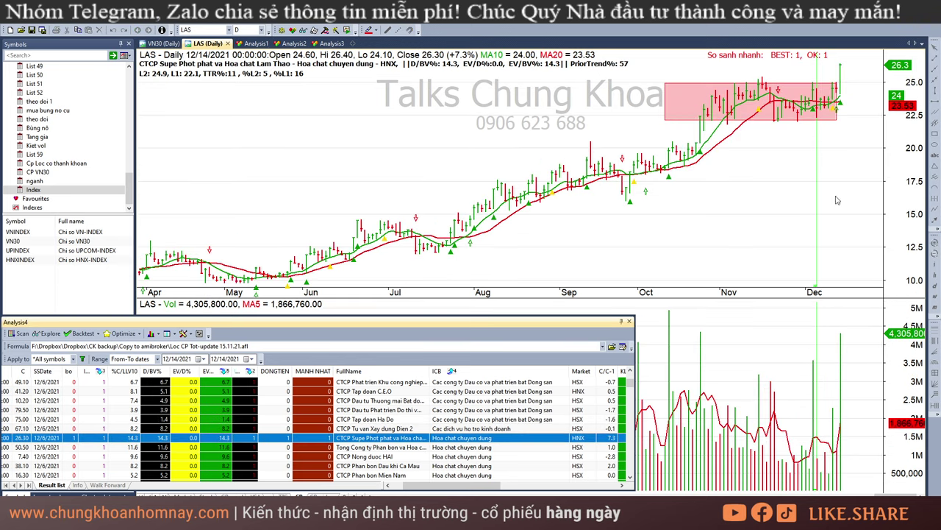
pyautogui.scroll(-1, 482, 469)
pyautogui.click(539, 419)
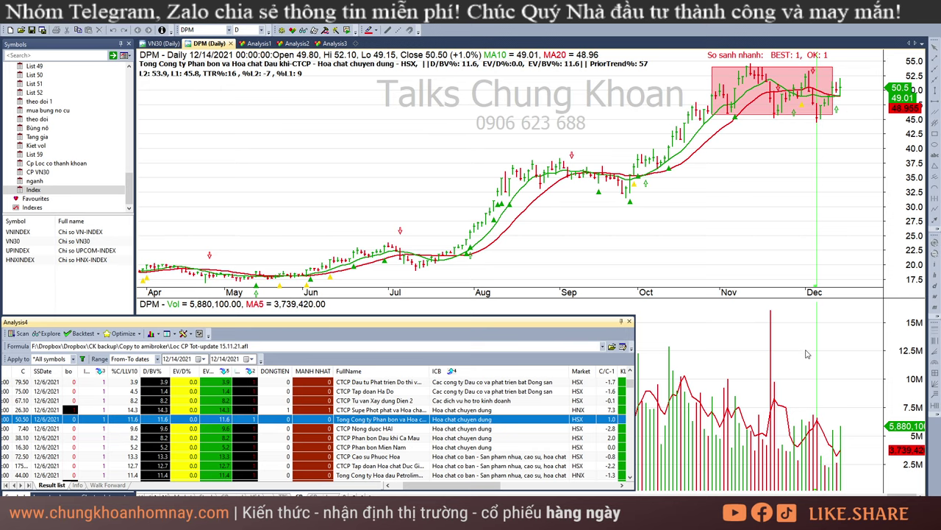
pyautogui.press('Down')
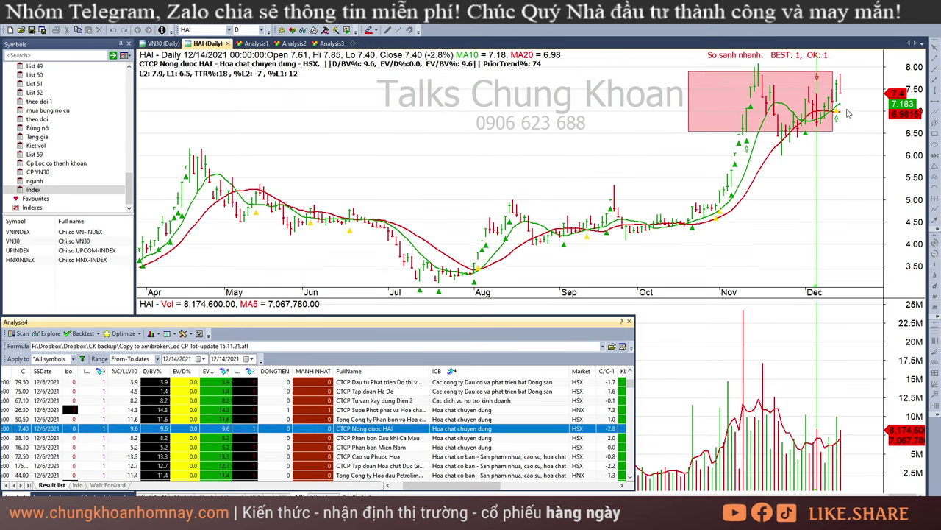
pyautogui.press('Down')
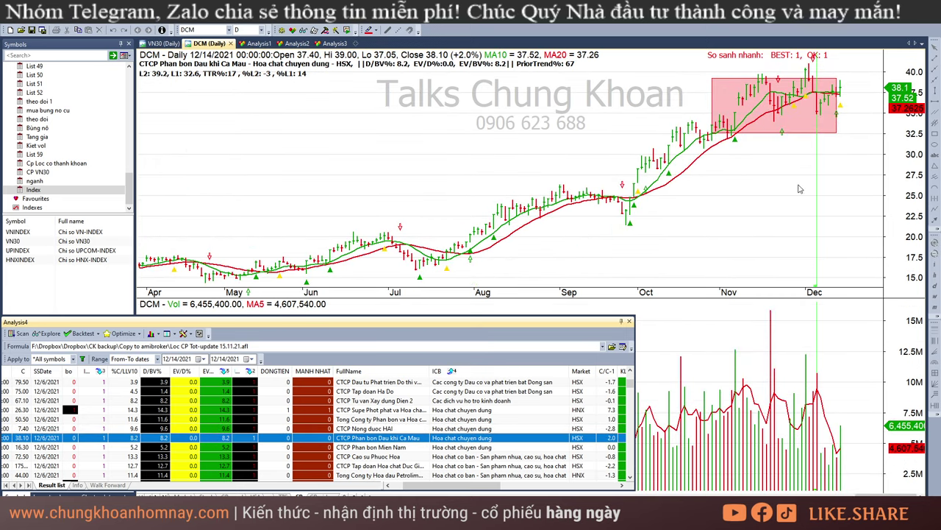
# Step: Review the basic chemical and rubber charts of PHR and DGC, selecting the 12/13/2021 bar on DGC
pyautogui.press('Down')
pyautogui.press('Down')
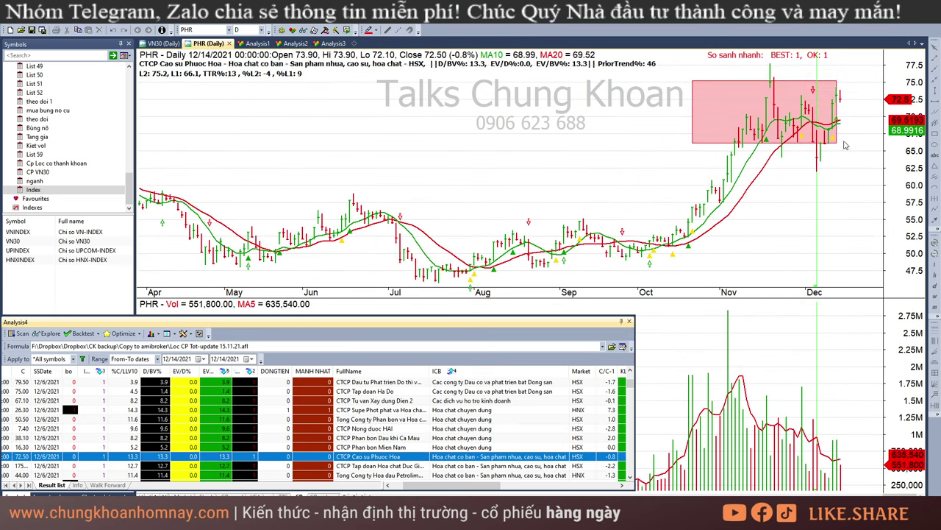
pyautogui.press('Down')
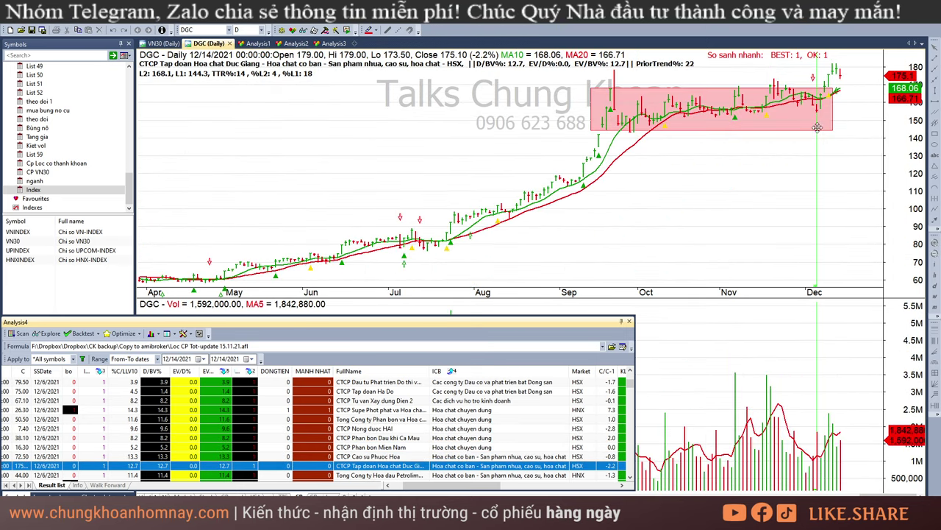
pyautogui.click(837, 87)
# Step: Open the PLC chart and compare its 12/13/2021 and 12/14/2021 bars
pyautogui.click(490, 474)
pyautogui.scroll(-1, 548, 437)
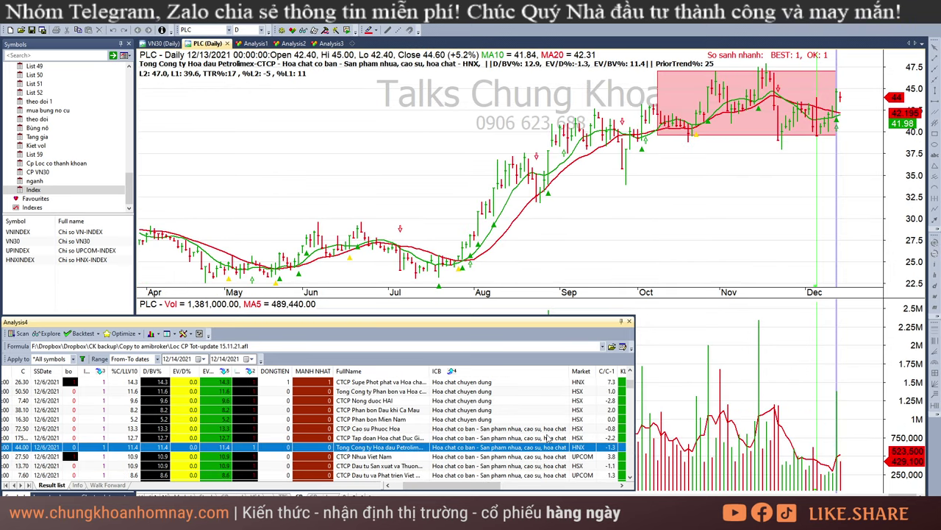
pyautogui.click(857, 145)
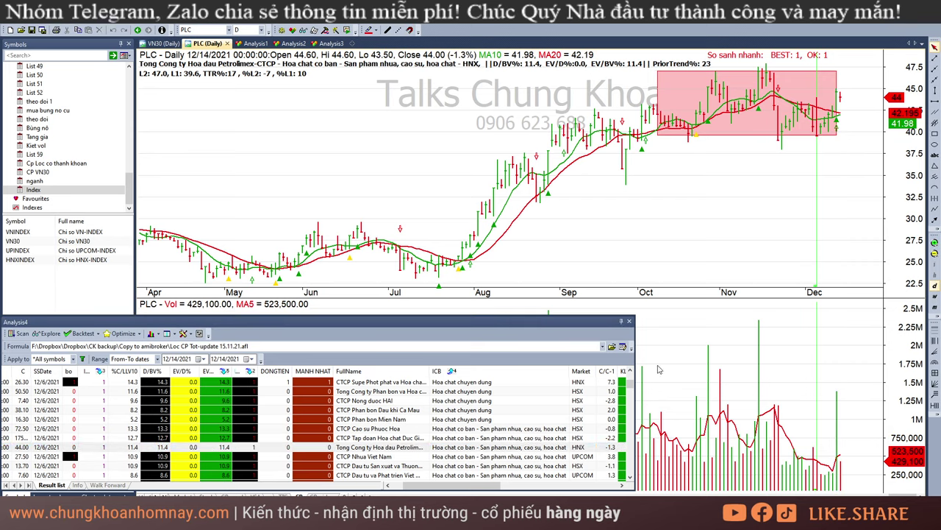
# Step: Review the charts of the basic chemical and plastics stocks HCD and VHG
pyautogui.scroll(-1, 493, 442)
pyautogui.click(493, 439)
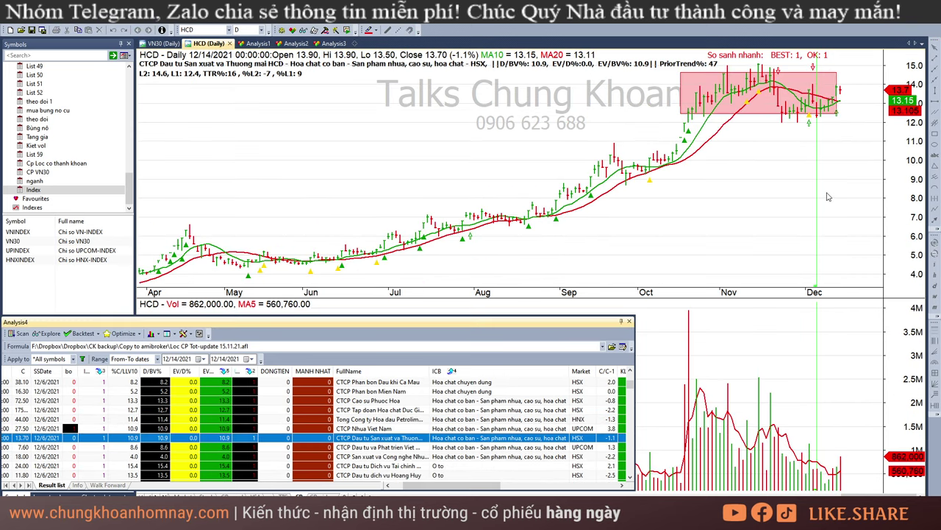
pyautogui.press('Down')
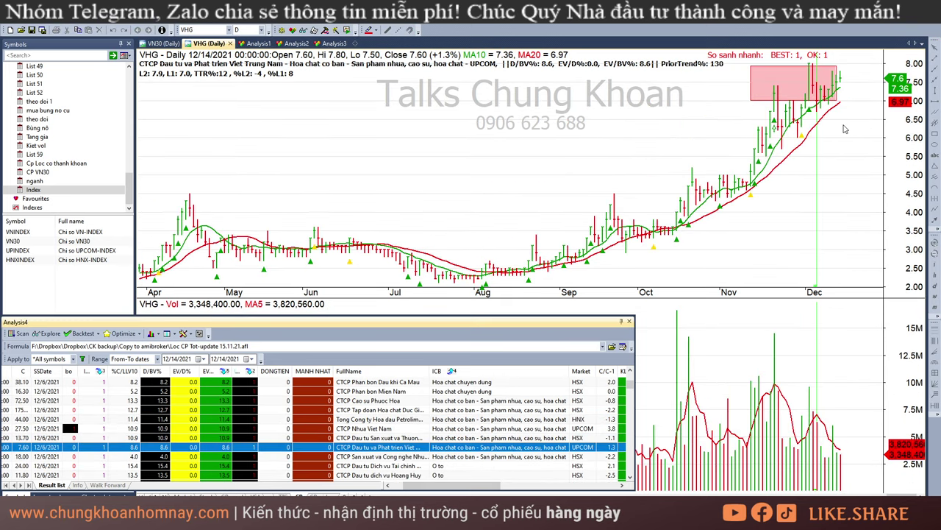
# Step: Review the charts of the automotive stocks TCH, HHS and HAX, ending on HAX's 12/14/2021 bar
pyautogui.press('Down')
pyautogui.press('Down')
pyautogui.press('Down')
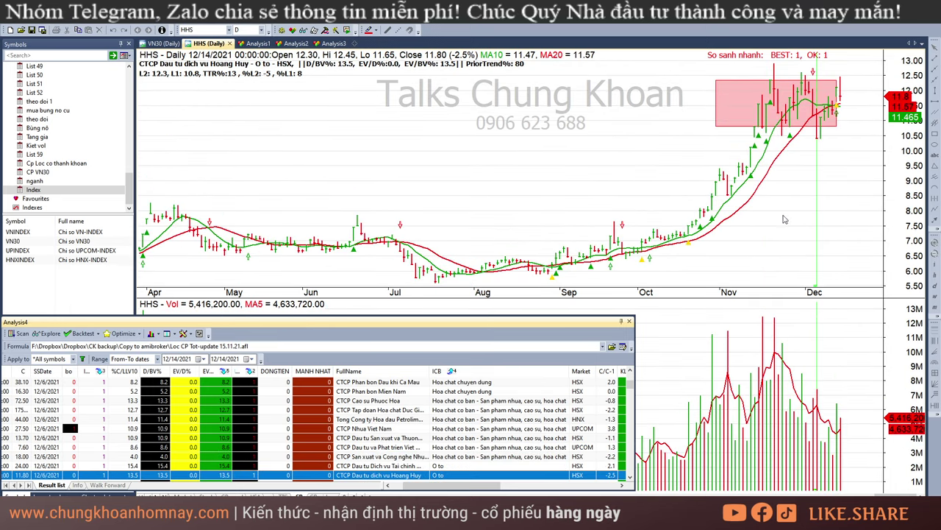
pyautogui.press('Up')
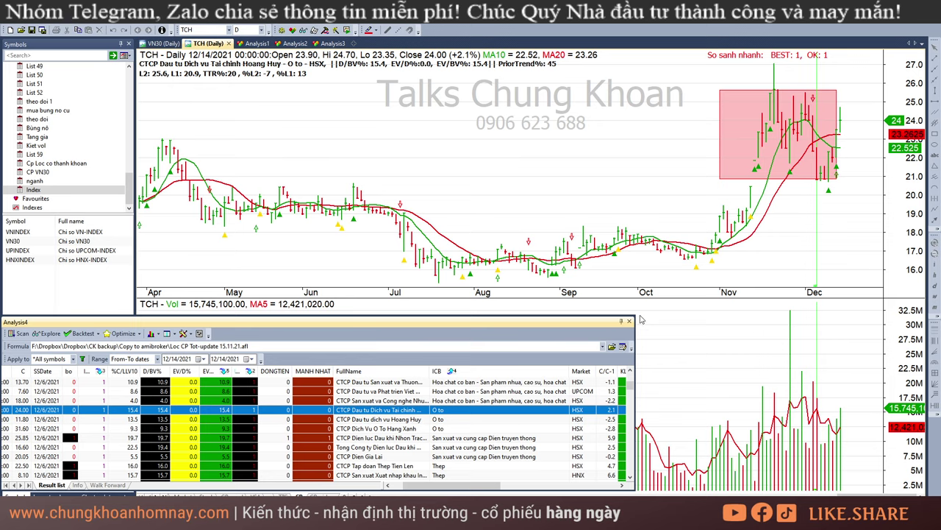
pyautogui.press('Down')
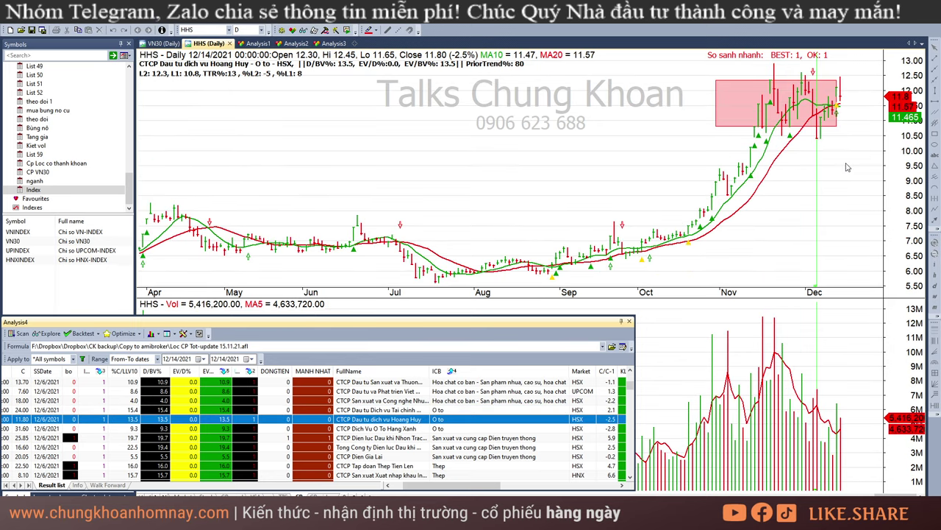
pyautogui.press('Down')
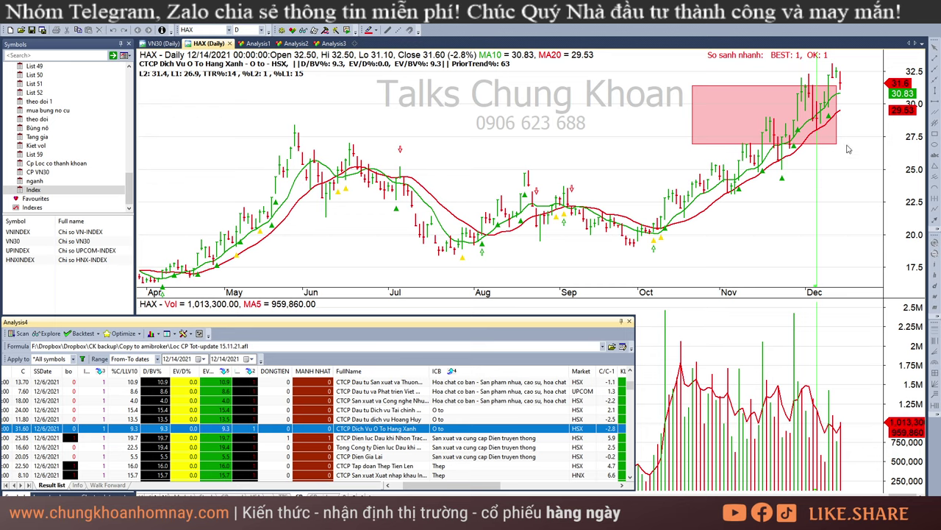
pyautogui.click(851, 108)
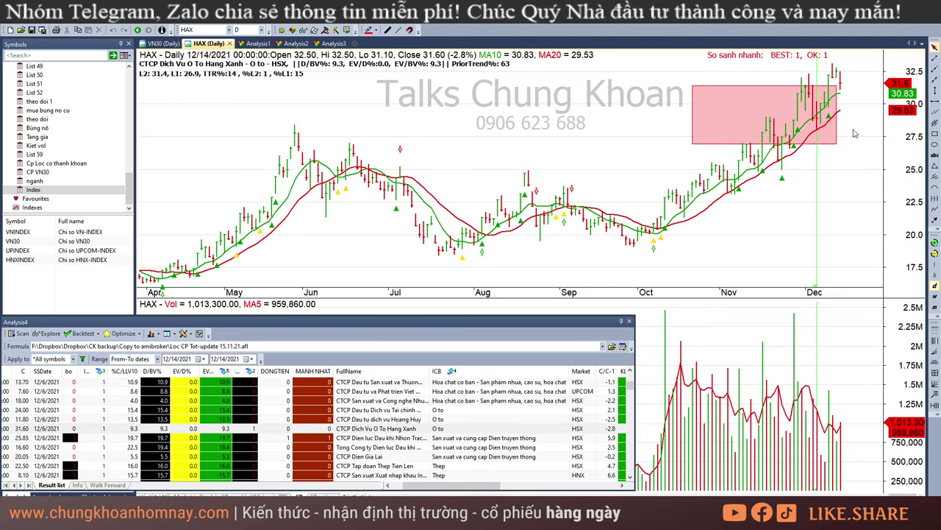
# Step: Review and compare the charts of the power producers NT2, POW and GEG, returning to NT2 and POW once
pyautogui.scroll(-1, 481, 438)
pyautogui.click(475, 410)
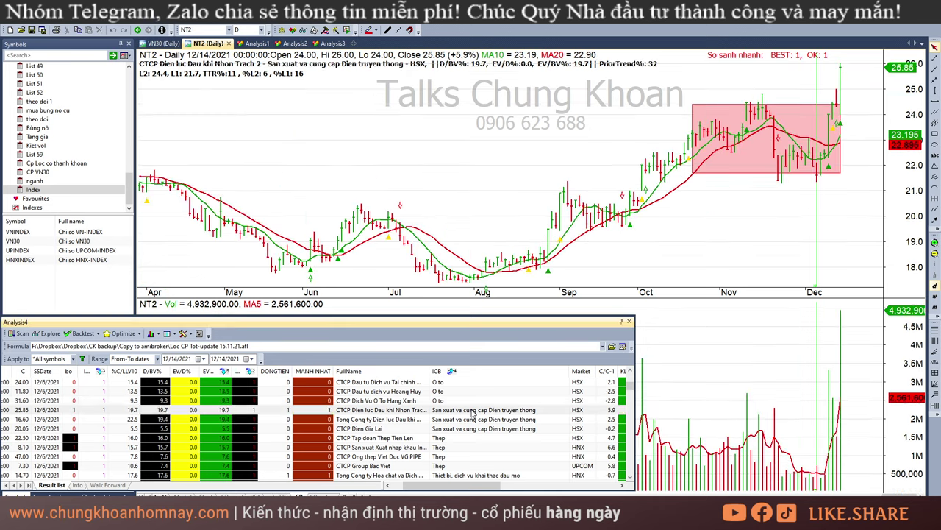
pyautogui.click(842, 88)
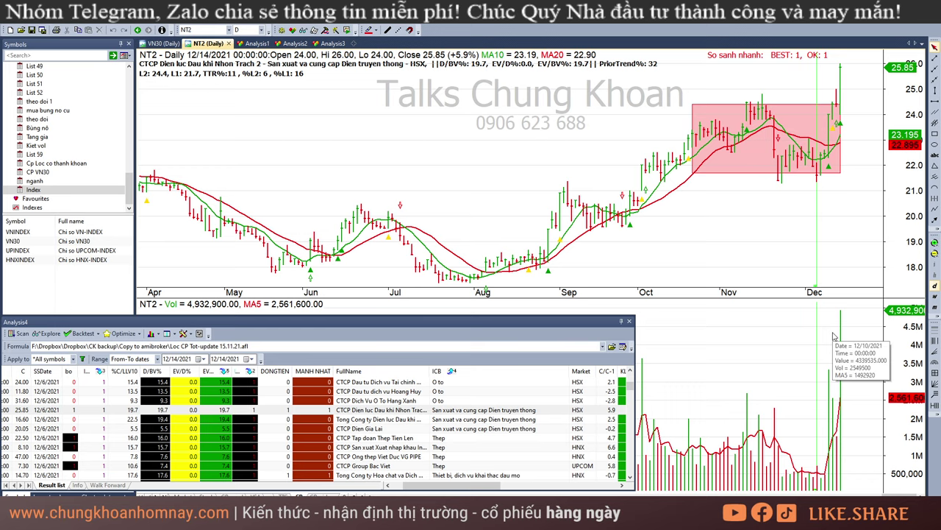
pyautogui.click(498, 419)
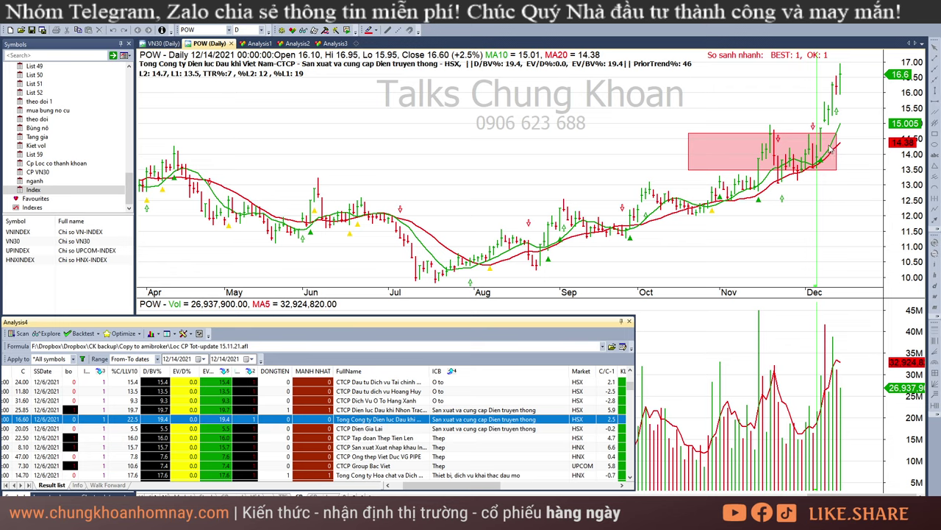
pyautogui.press('Down')
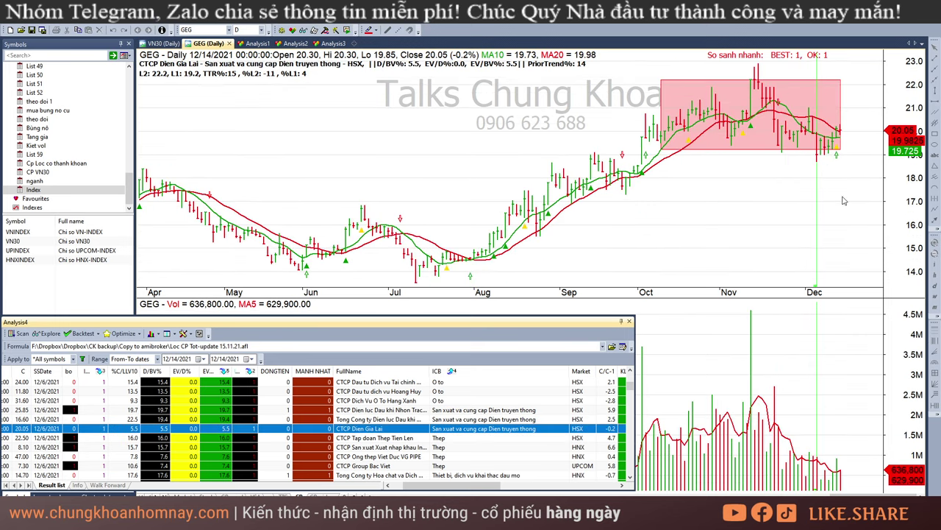
pyautogui.click(526, 405)
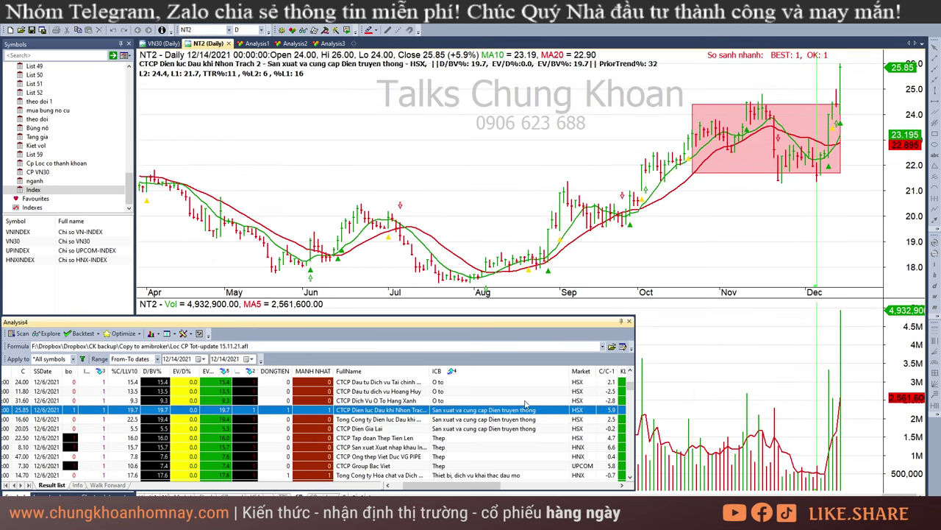
pyautogui.press('Down')
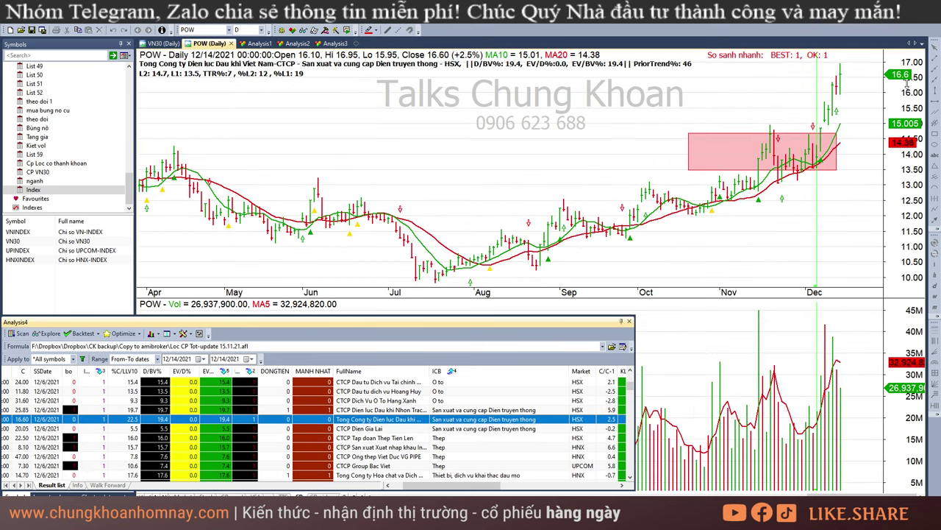
pyautogui.press('Down')
# Step: Review the charts of the steel stocks TLH, KVC, VGS and BVG
pyautogui.press('Down')
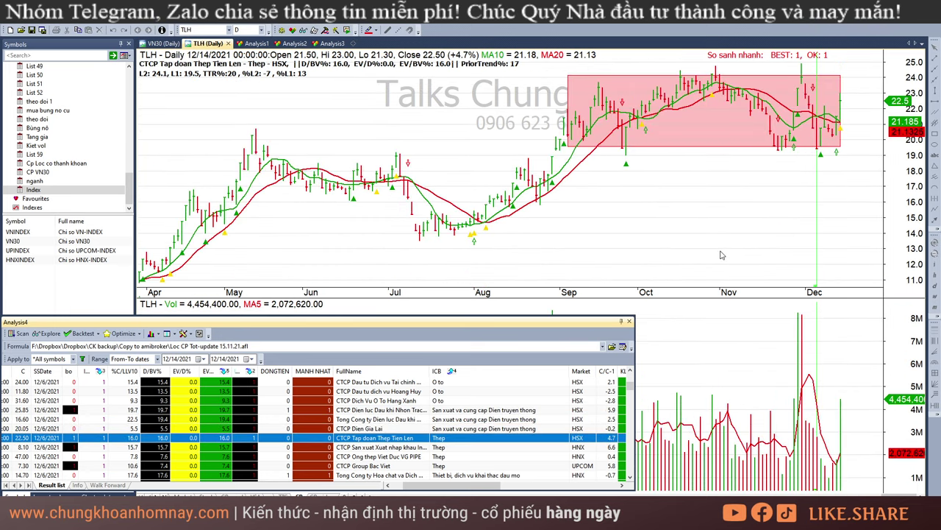
pyautogui.press('Down')
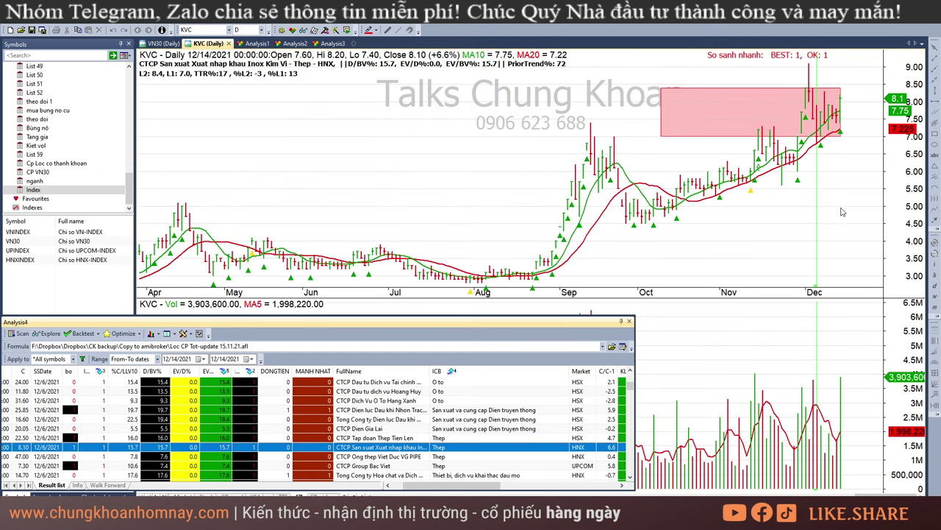
pyautogui.press('Down')
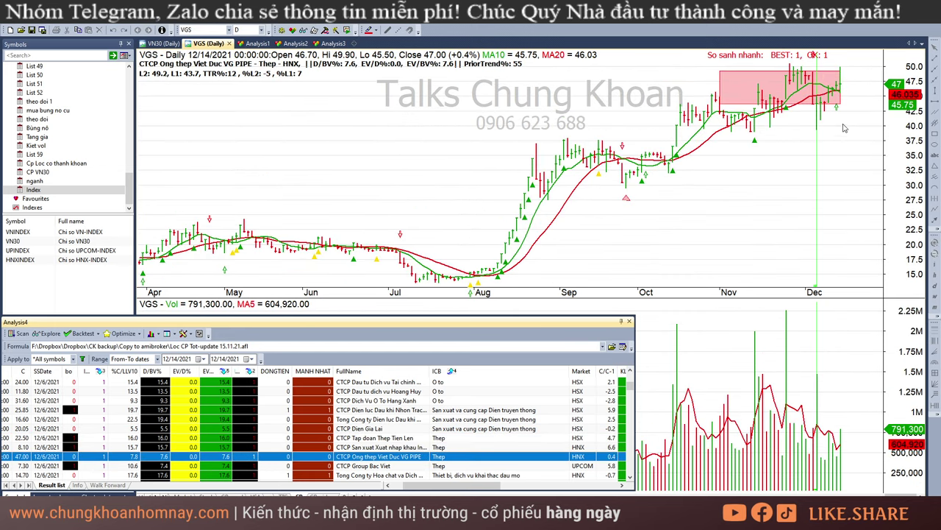
pyautogui.press('Down')
# Step: Review the charts of the oil-service stocks PVC and PVD, selecting the 12/8/2021 bar on PVC
pyautogui.scroll(-1, 554, 413)
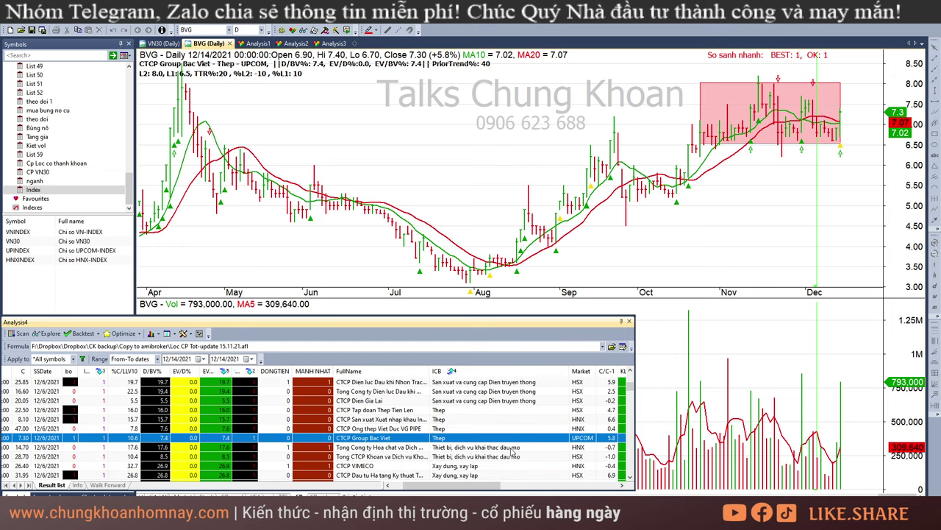
pyautogui.press('Down')
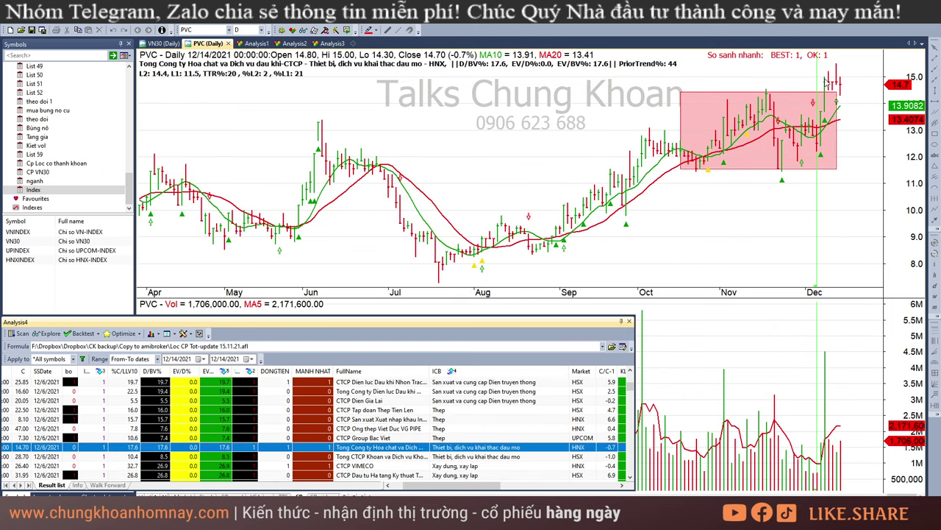
pyautogui.click(826, 82)
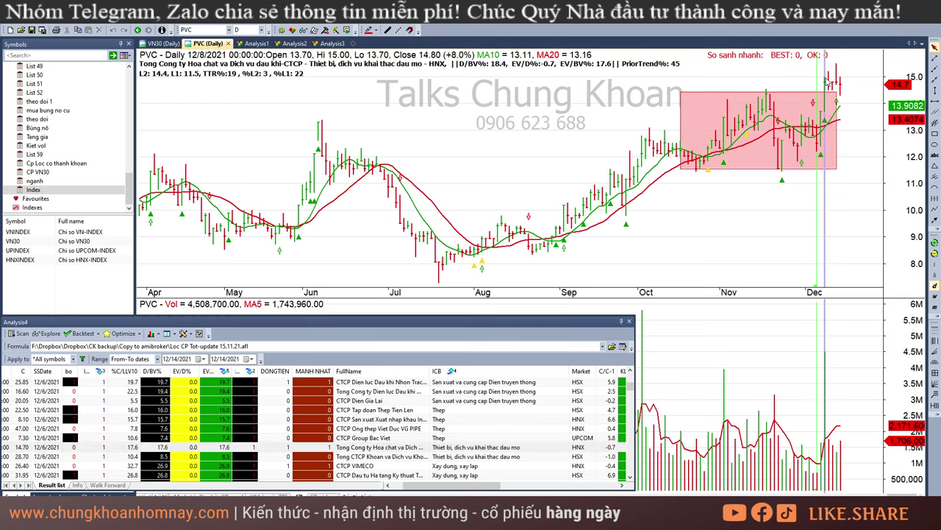
pyautogui.click(503, 457)
pyautogui.click(792, 213)
pyautogui.press('Escape')
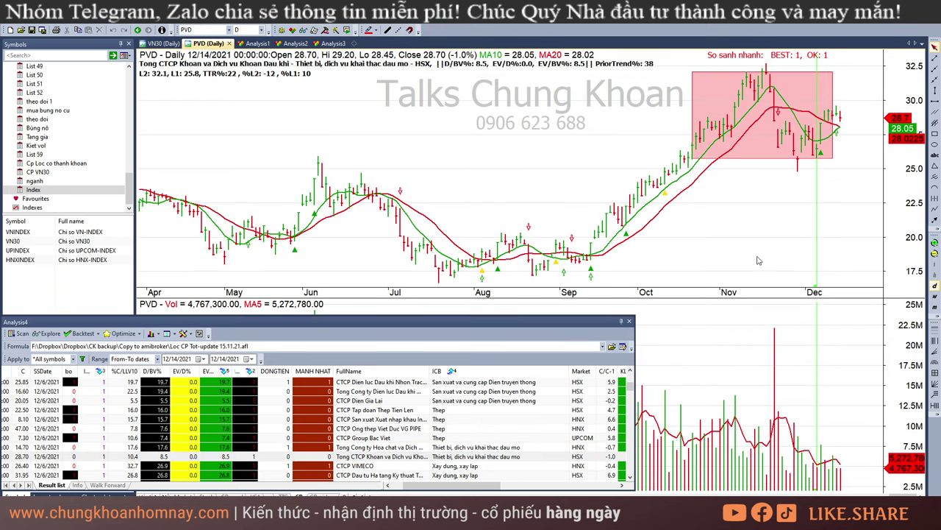
# Step: Review the charts of the construction stocks VMC, CII, NHA, BCE, CMS and VNE
pyautogui.scroll(-2, 463, 461)
pyautogui.click(475, 411)
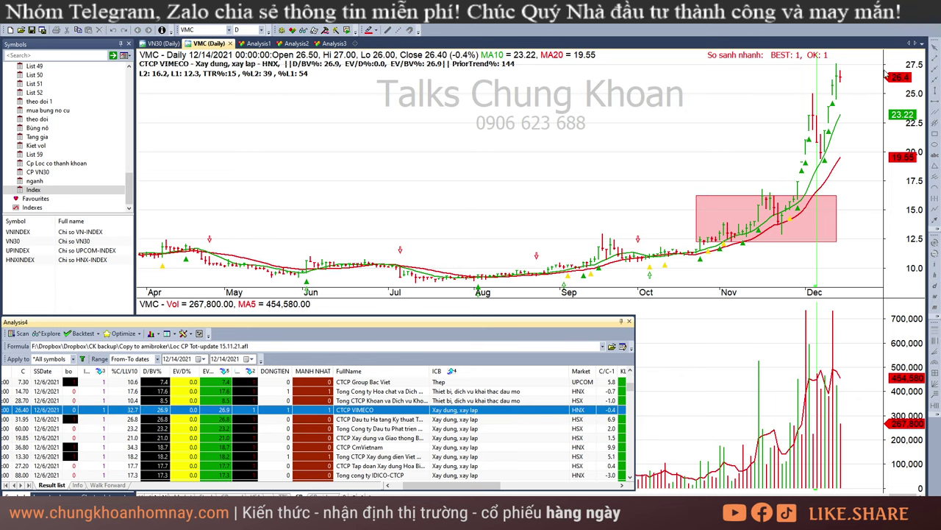
pyautogui.press('Down')
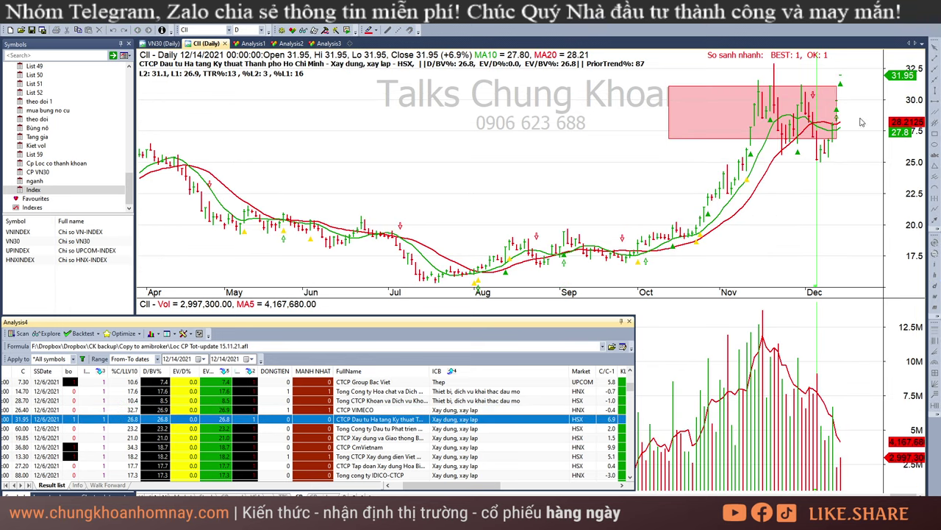
pyautogui.press('Down')
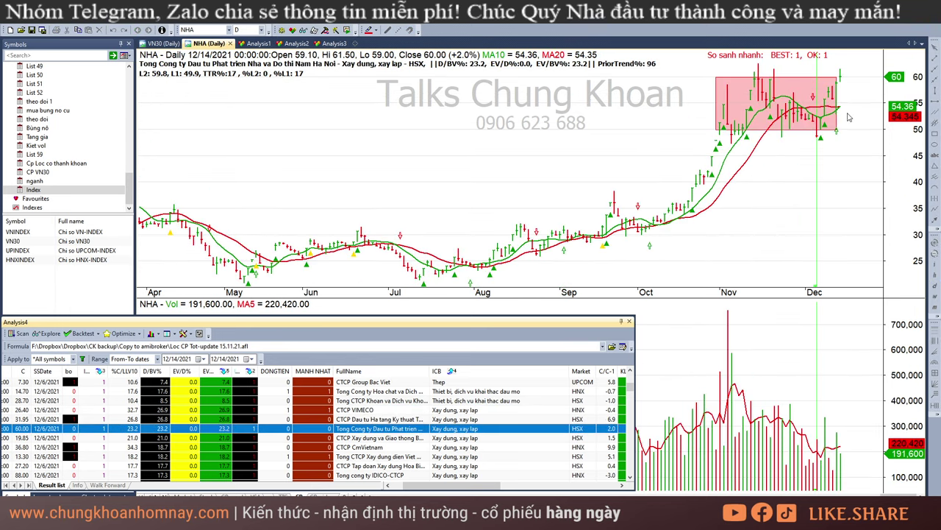
pyautogui.press('Down')
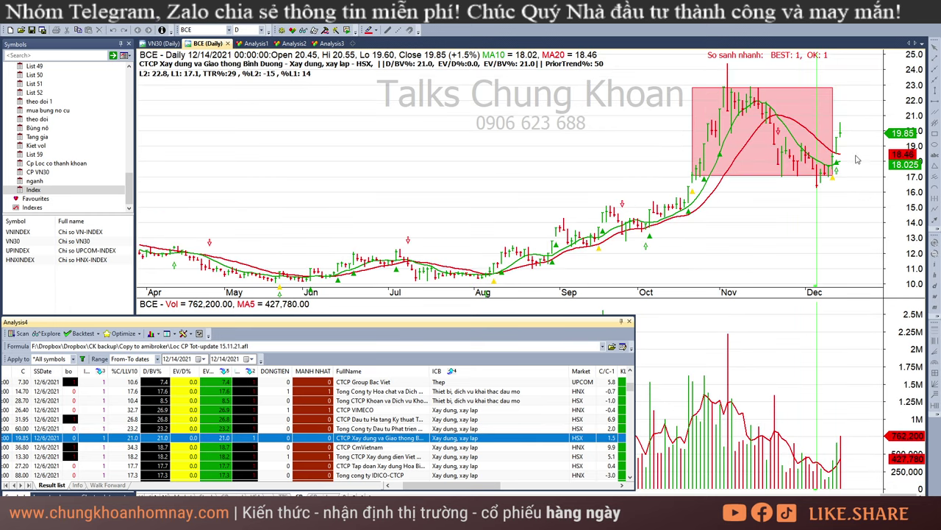
pyautogui.press('Down')
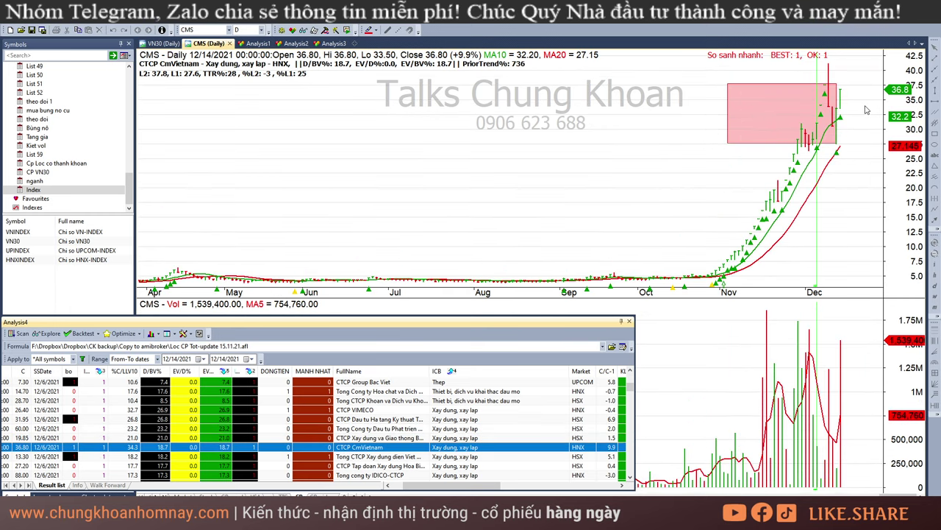
pyautogui.press('Down')
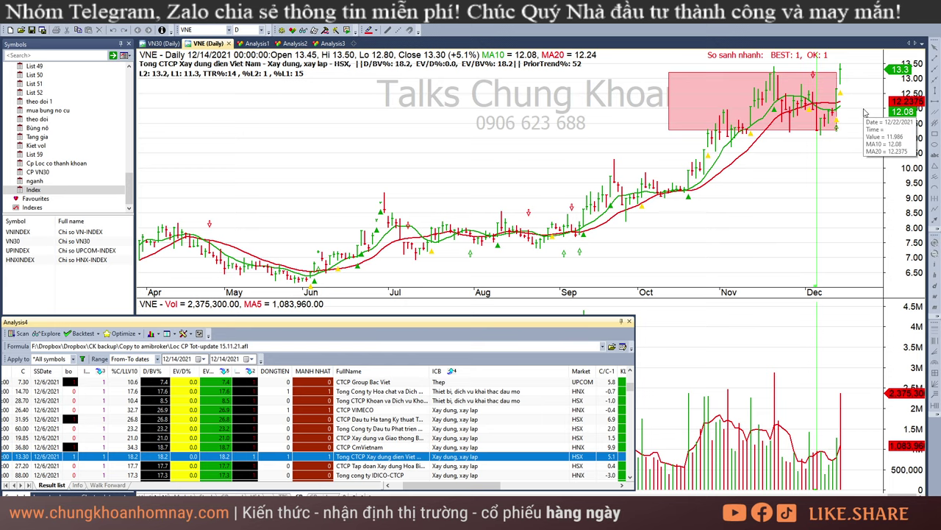
# Step: Compare VNE with the Hoa Binh construction group's chart and open the IDC chart
pyautogui.press('Down')
pyautogui.press('Up')
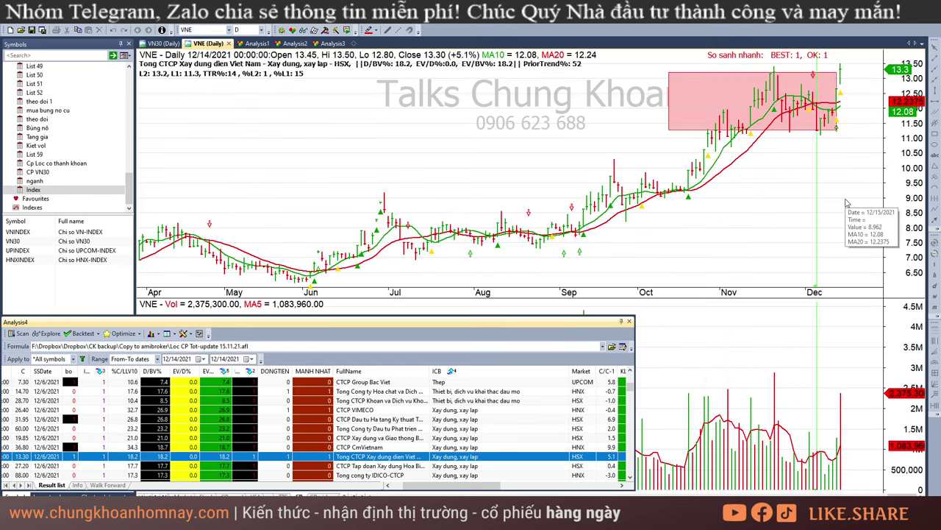
pyautogui.press('Down')
pyautogui.press('Down')
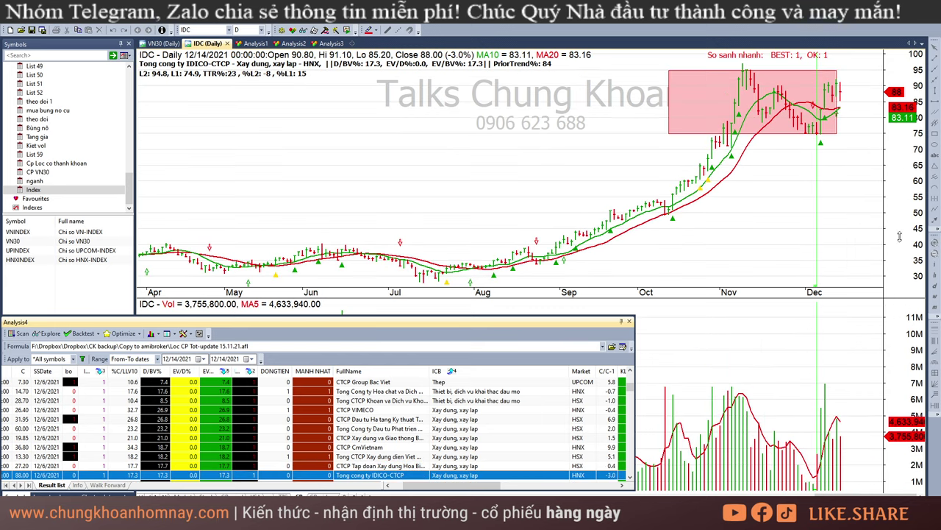
# Step: Open the FCN chart and inspect its bars from the 11/26/2021 breakout through 12/7/2021 to 12/14/2021
pyautogui.press('Down')
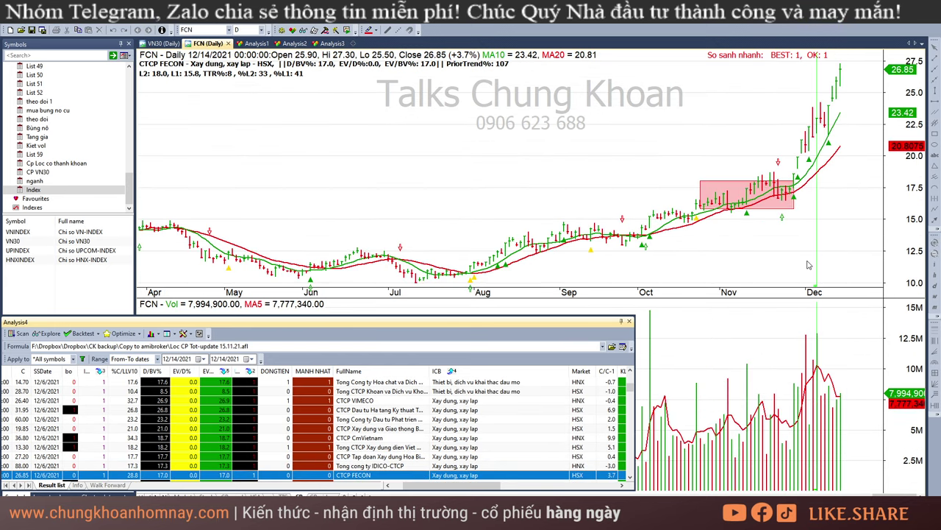
pyautogui.click(796, 231)
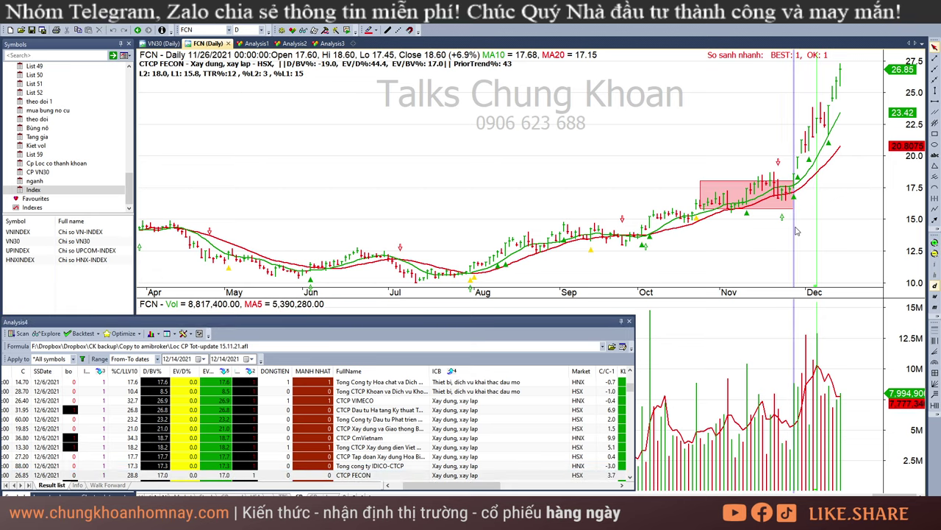
pyautogui.click(743, 251)
pyautogui.click(795, 225)
pyautogui.click(807, 212)
pyautogui.click(823, 203)
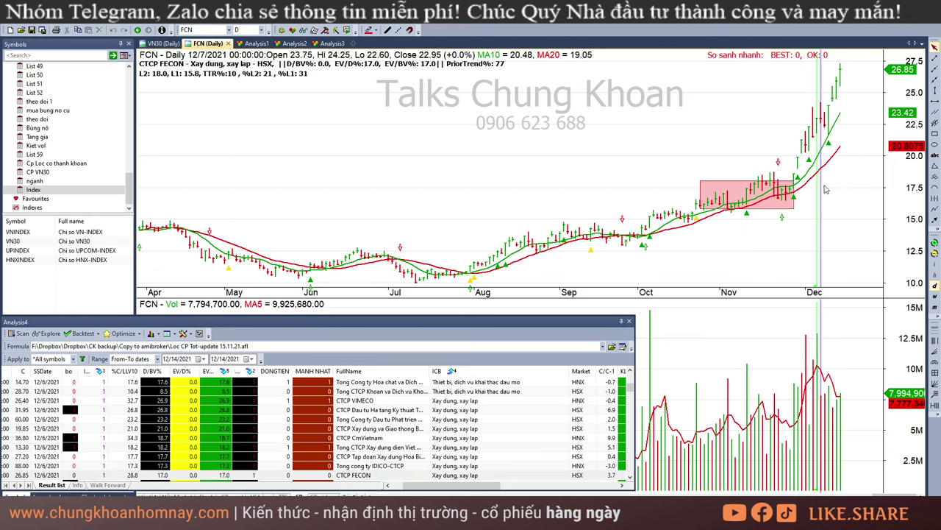
pyautogui.click(825, 190)
pyautogui.click(841, 189)
# Step: Review the construction charts from PXS, VC2 and CTD down the results list to LCG
pyautogui.scroll(-2, 377, 440)
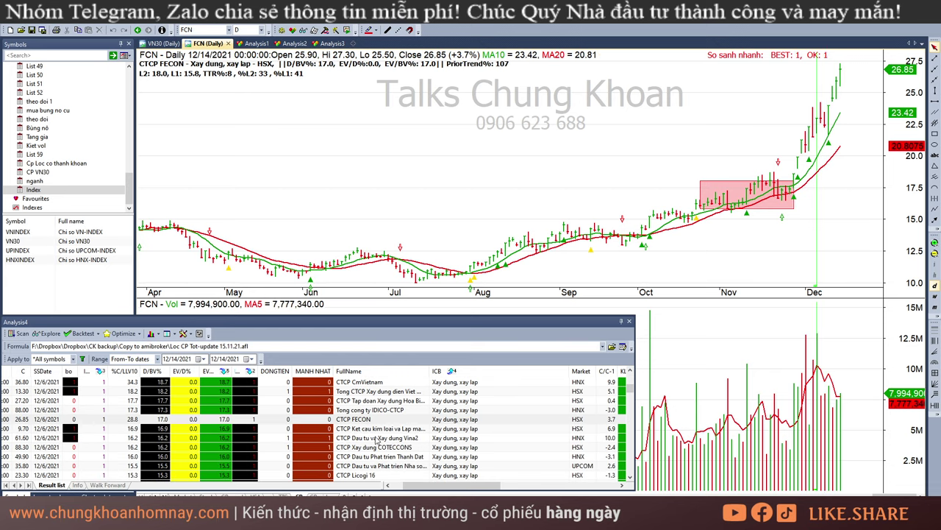
pyautogui.click(376, 429)
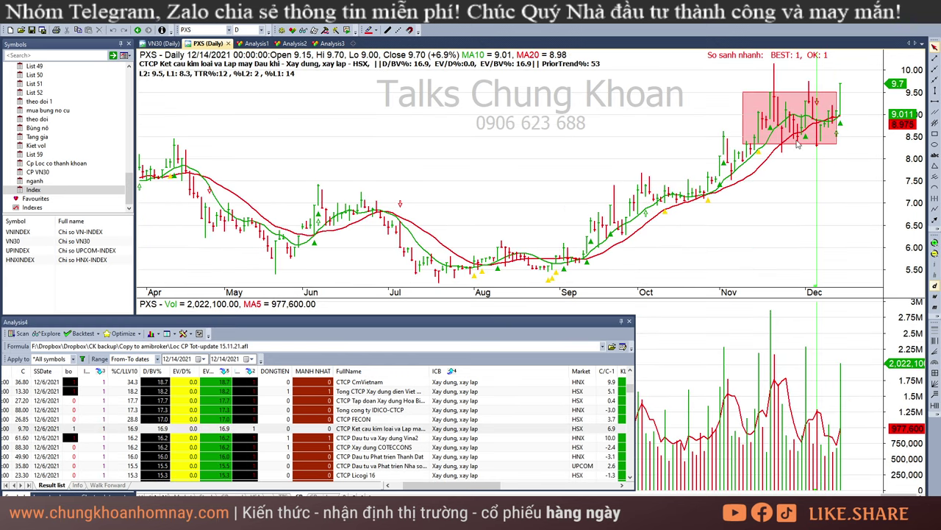
pyautogui.click(518, 439)
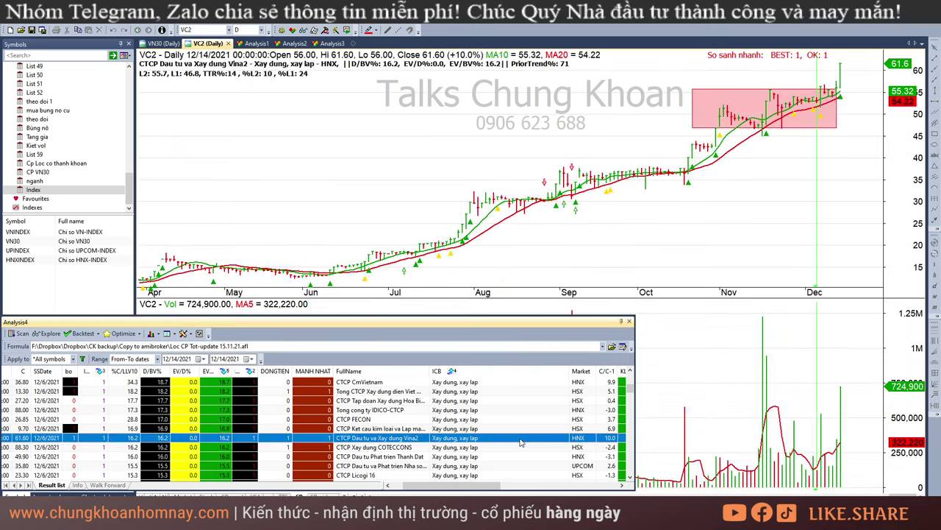
pyautogui.press('Down')
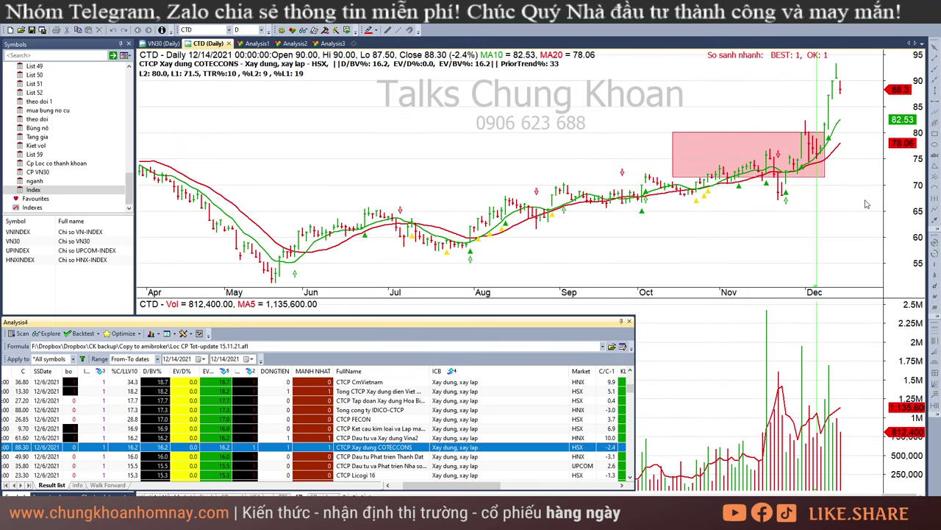
pyautogui.press('Down')
pyautogui.press('Down')
pyautogui.press('Down')
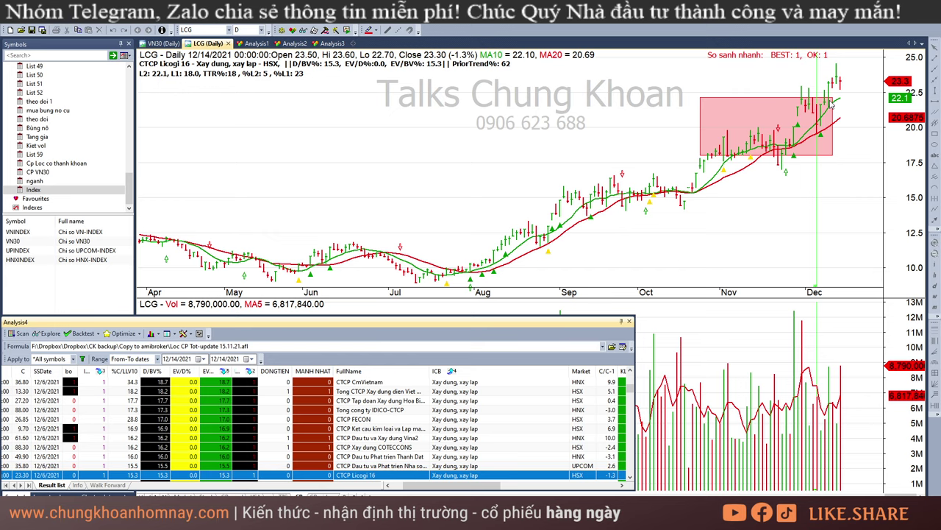
pyautogui.click(829, 90)
pyautogui.click(362, 475)
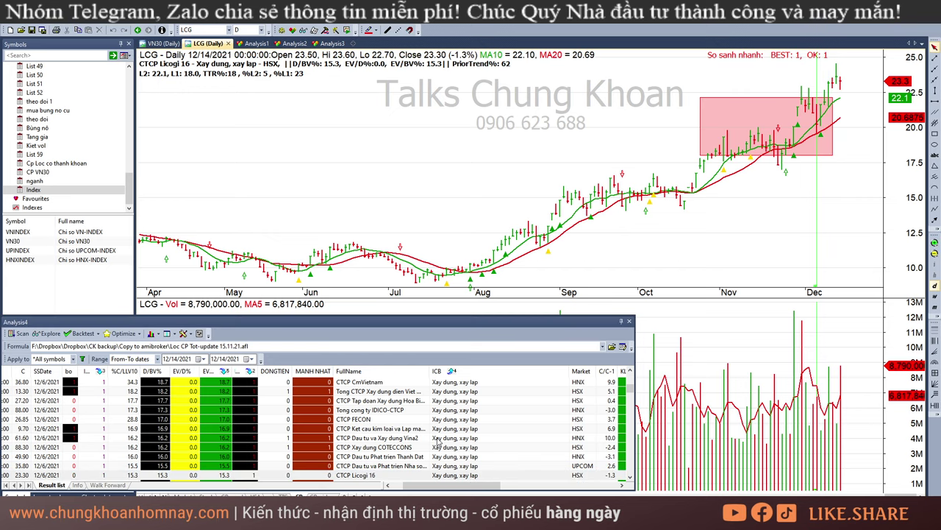
# Step: Review the charts of the construction stocks CTI, CDO, ROS and PC1, selecting the 12/10/2021 bar on PC1
pyautogui.scroll(-2, 362, 458)
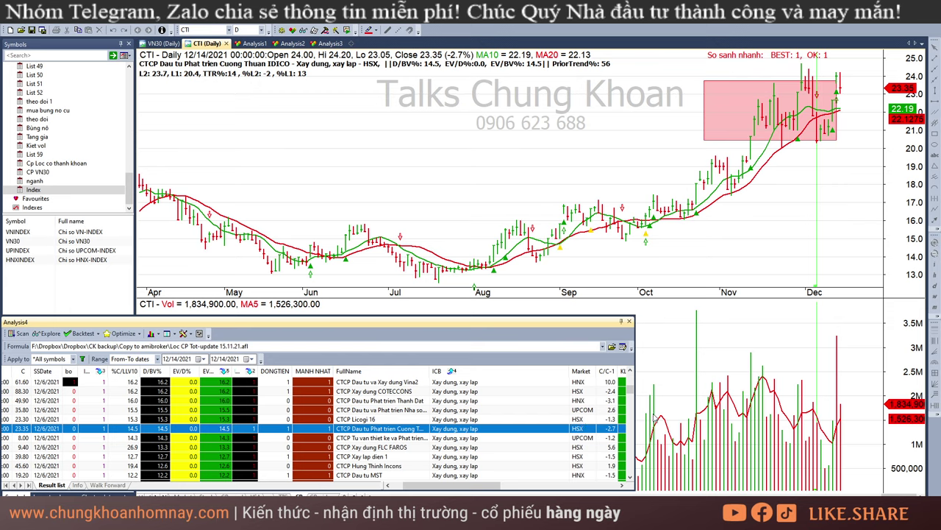
pyautogui.press('Down')
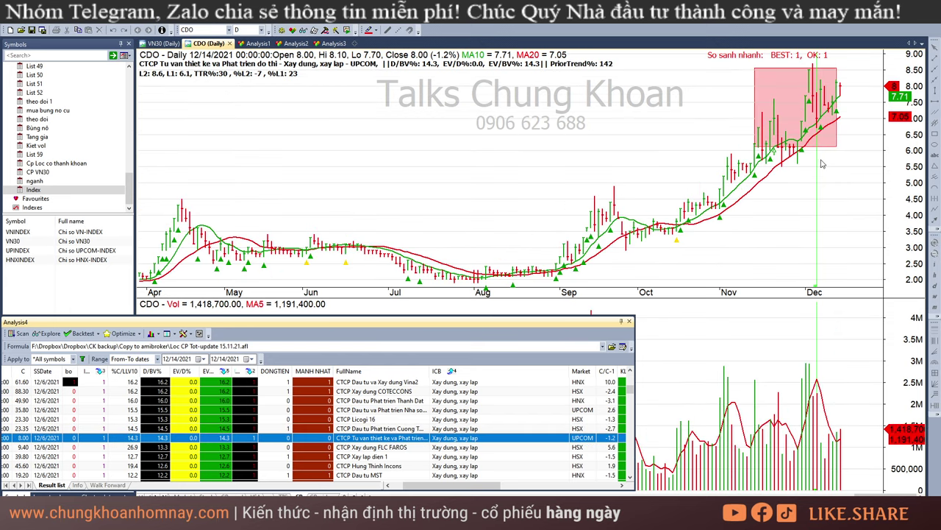
pyautogui.press('Down')
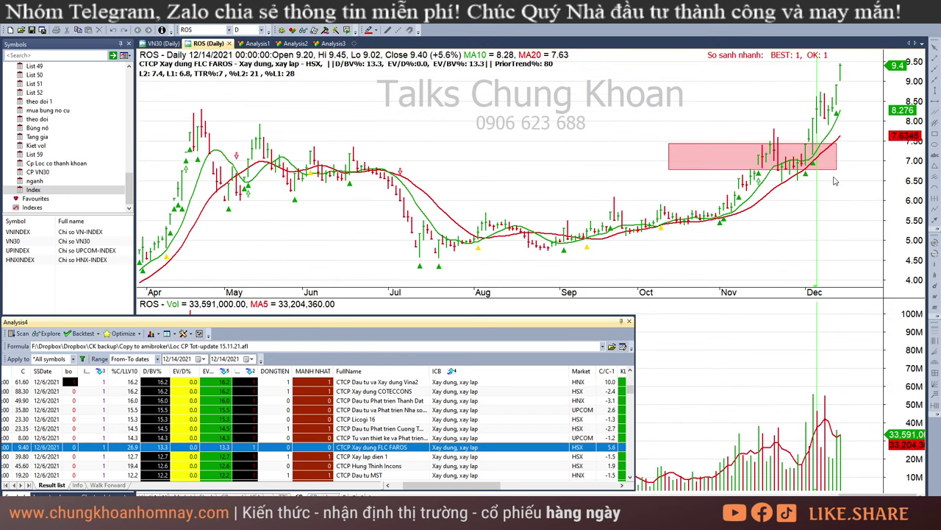
pyautogui.click(483, 456)
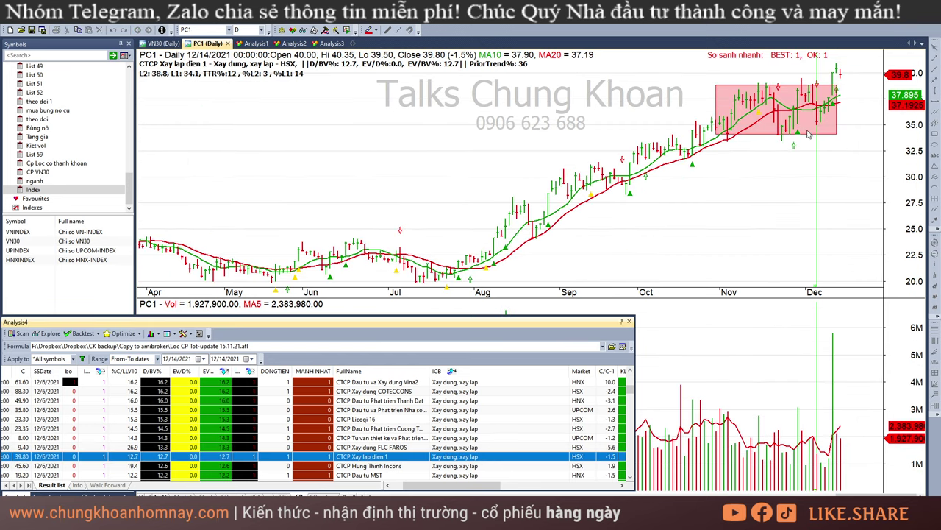
pyautogui.click(833, 78)
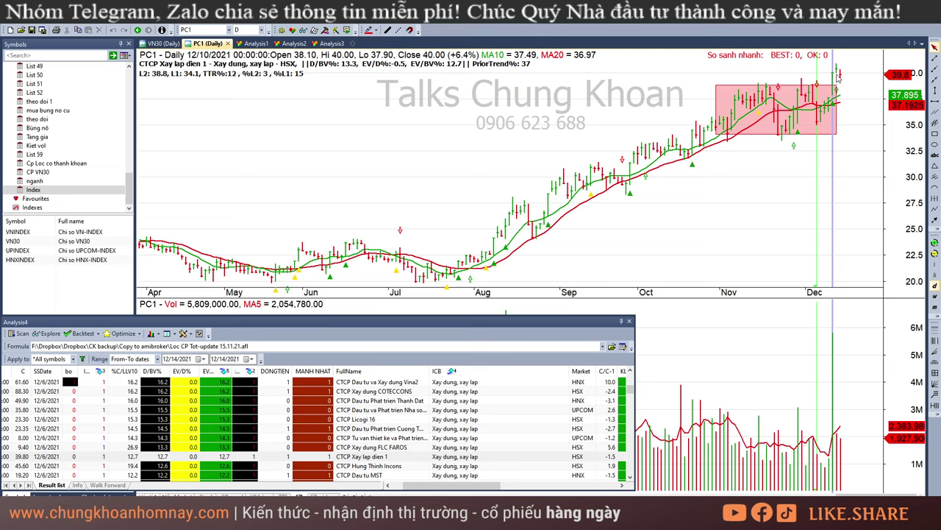
# Step: Advance the selected PC1 bar to 12/14/2021 and open the chart of construction stock HTN
pyautogui.press('Right')
pyautogui.press('Right')
pyautogui.press('Right')
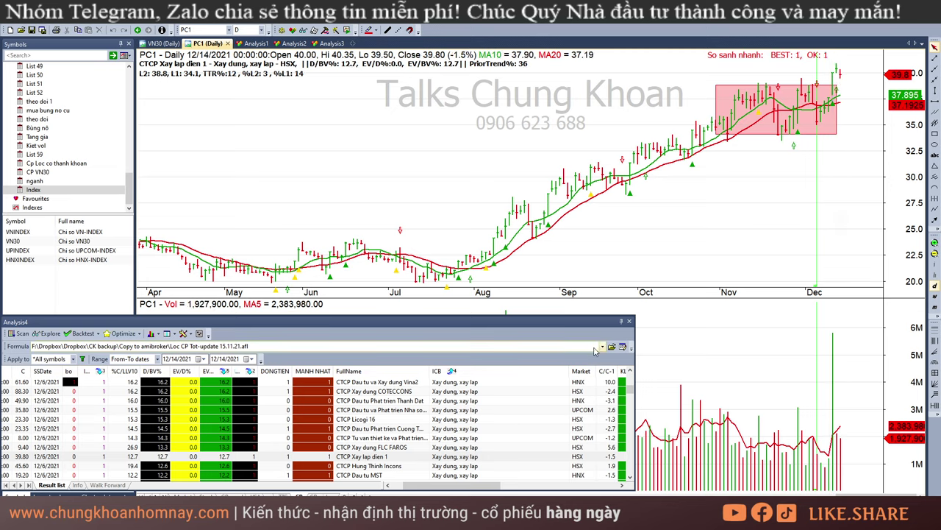
pyautogui.scroll(-1, 530, 419)
pyautogui.click(359, 439)
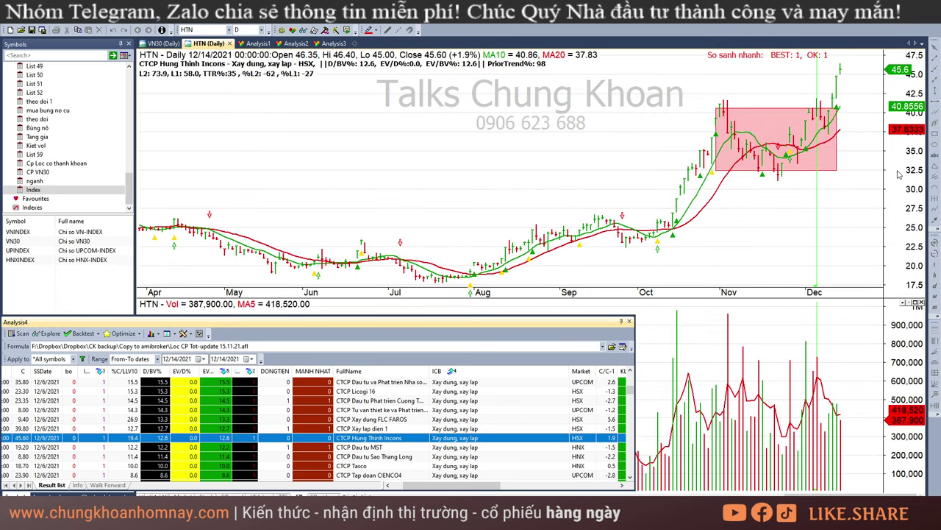
# Step: Open the MST and DST charts and inspect their latest bars up to 12/14/2021
pyautogui.press('Down')
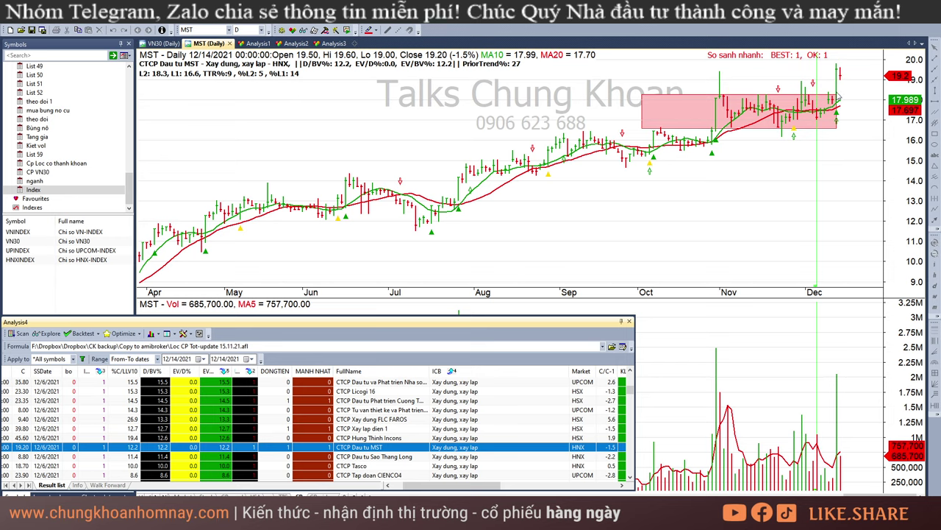
pyautogui.click(837, 89)
pyautogui.click(841, 87)
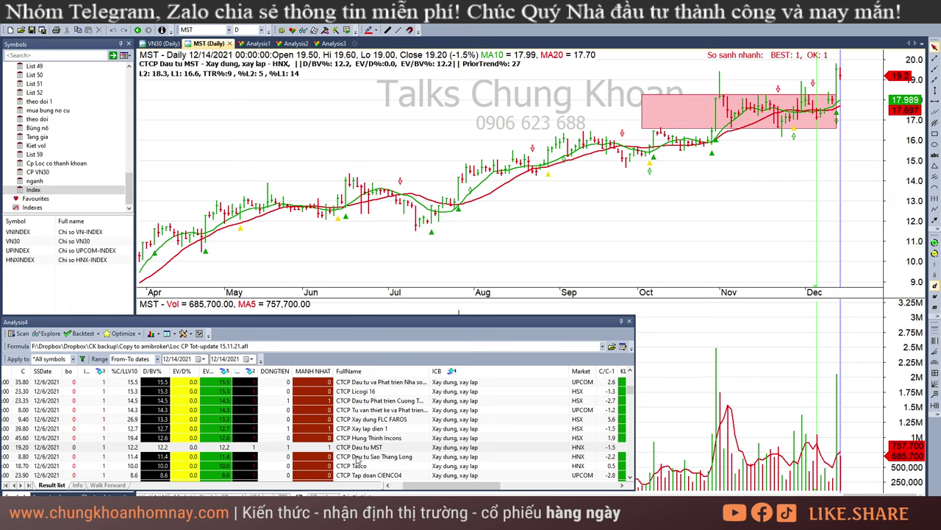
pyautogui.click(358, 458)
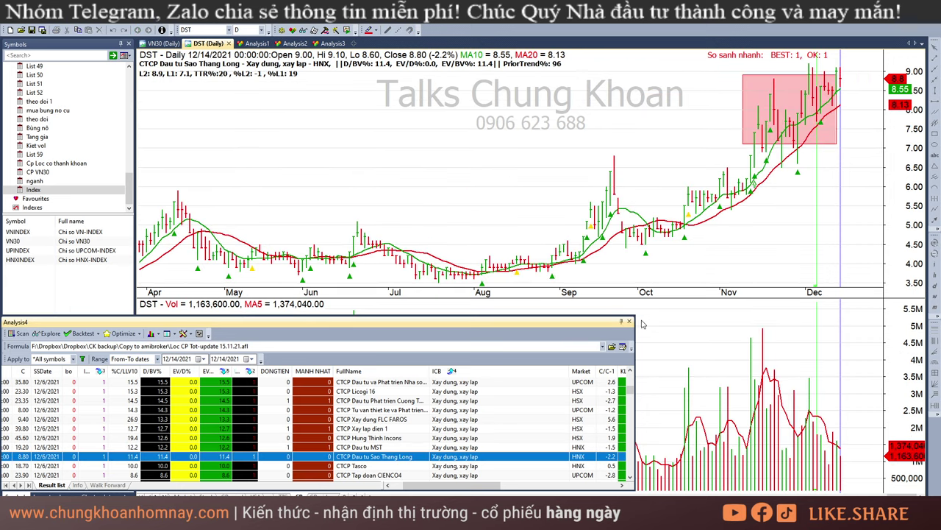
pyautogui.click(838, 167)
pyautogui.click(856, 159)
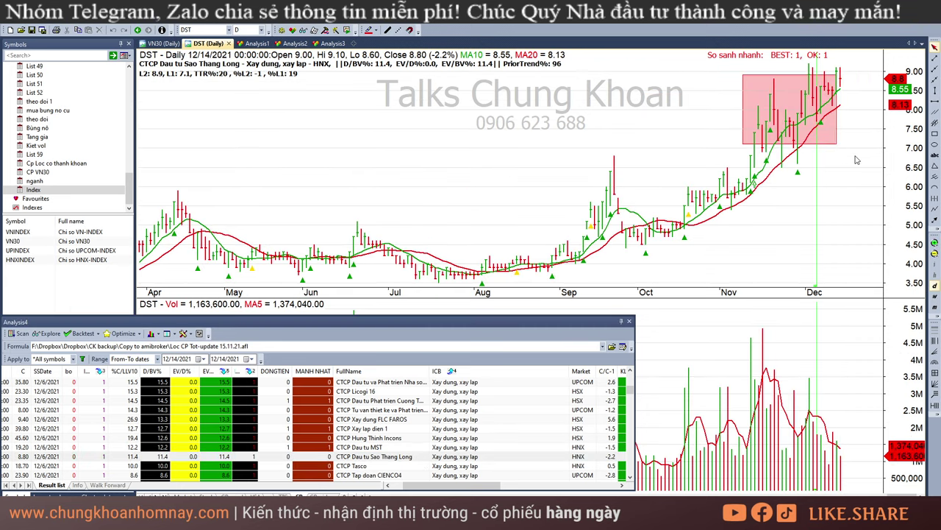
# Step: Review the charts of the remaining construction stocks HUT, C4G, SSH, LIG, C47 and TLD
pyautogui.scroll(-2, 430, 470)
pyautogui.click(369, 412)
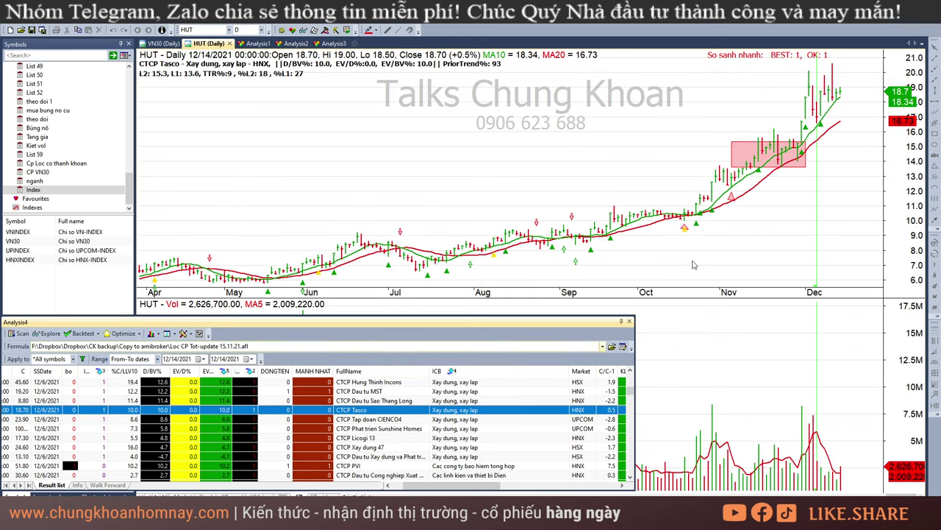
pyautogui.press('Down')
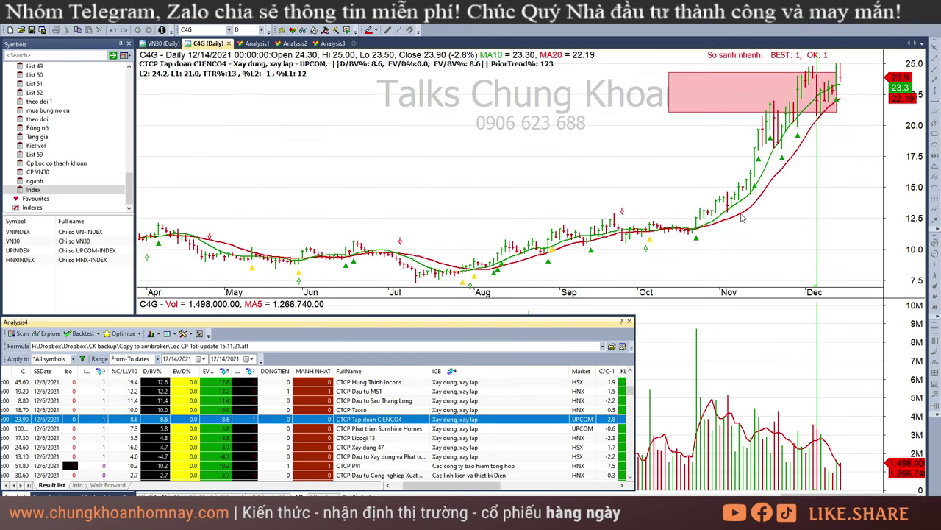
pyautogui.press('Down')
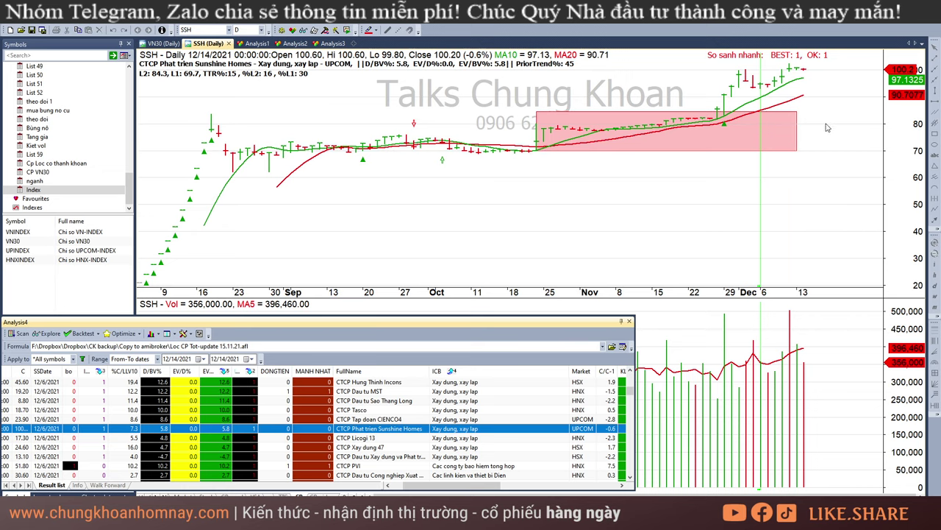
pyautogui.press('Down')
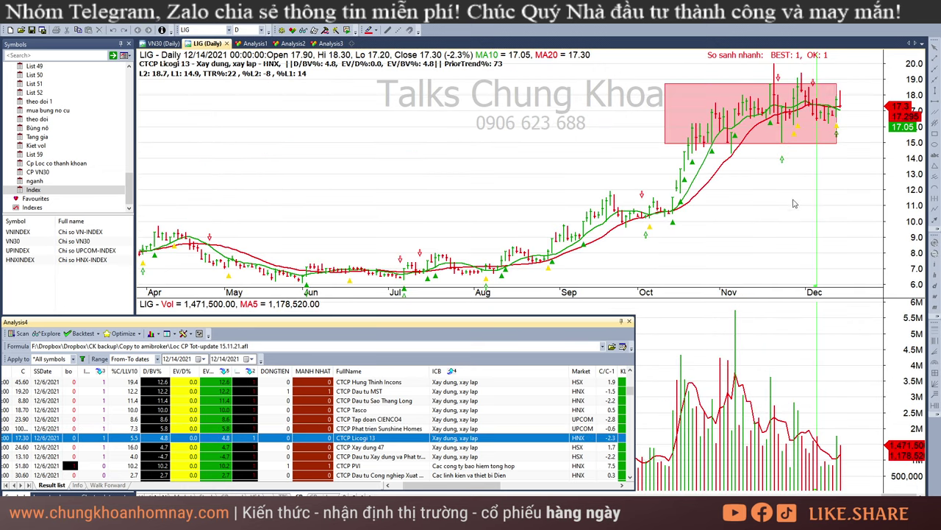
pyautogui.press('Down')
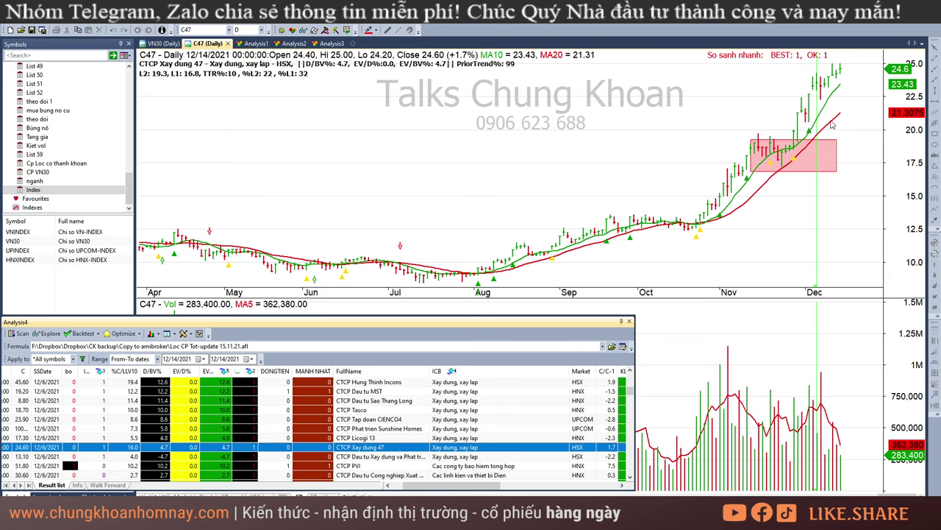
pyautogui.press('Down')
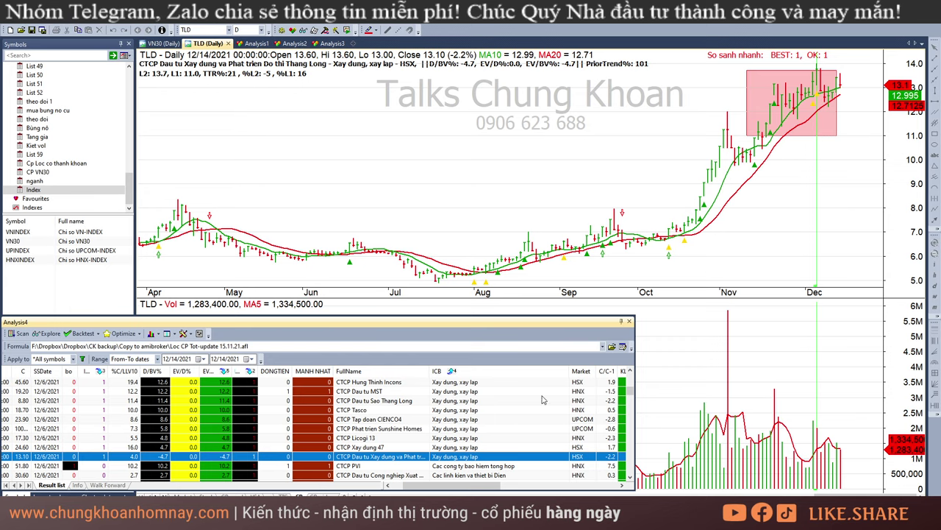
# Step: Look over the stocks of the insurance, software and hardware sectors: PVI, SGT and Truyen thong so 1
pyautogui.scroll(-2, 357, 436)
pyautogui.click(471, 410)
pyautogui.click(508, 437)
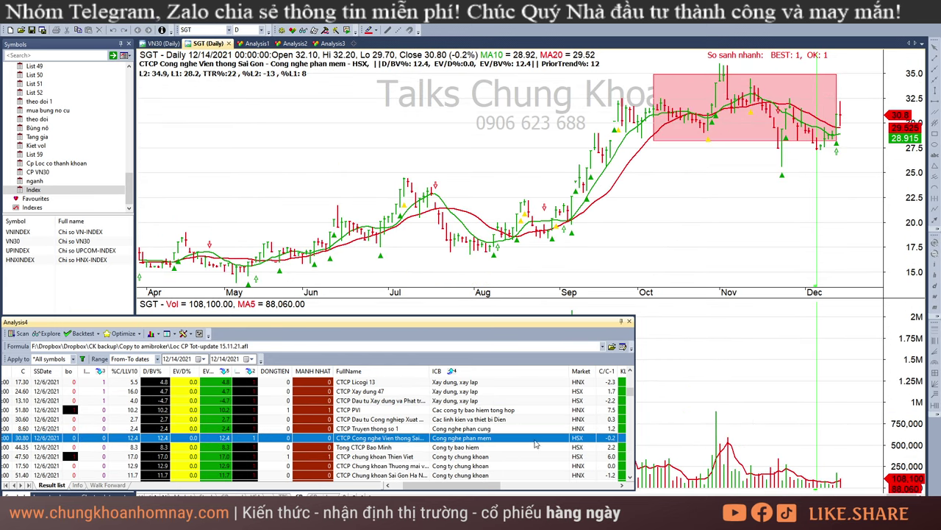
pyautogui.click(517, 430)
# Step: Open the DDG chart and reposition its base rectangle to span late October to 12/14/2021, from about 29.0 to 31.7
pyautogui.click(519, 420)
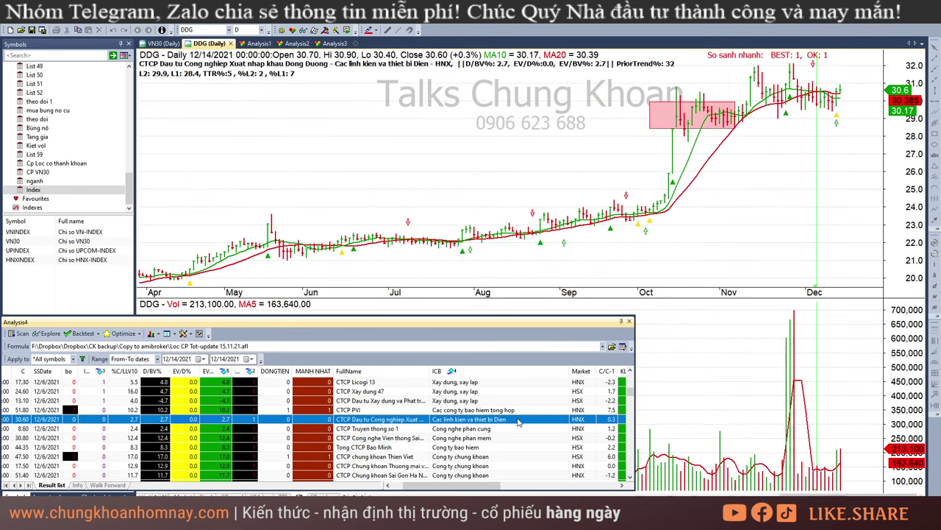
pyautogui.click(732, 110)
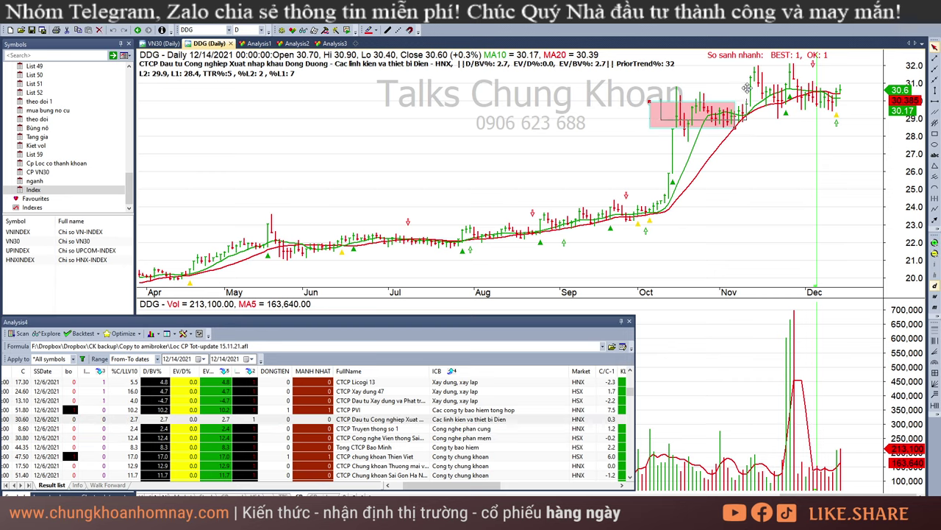
pyautogui.moveTo(712, 97); pyautogui.dragTo(840, 118)
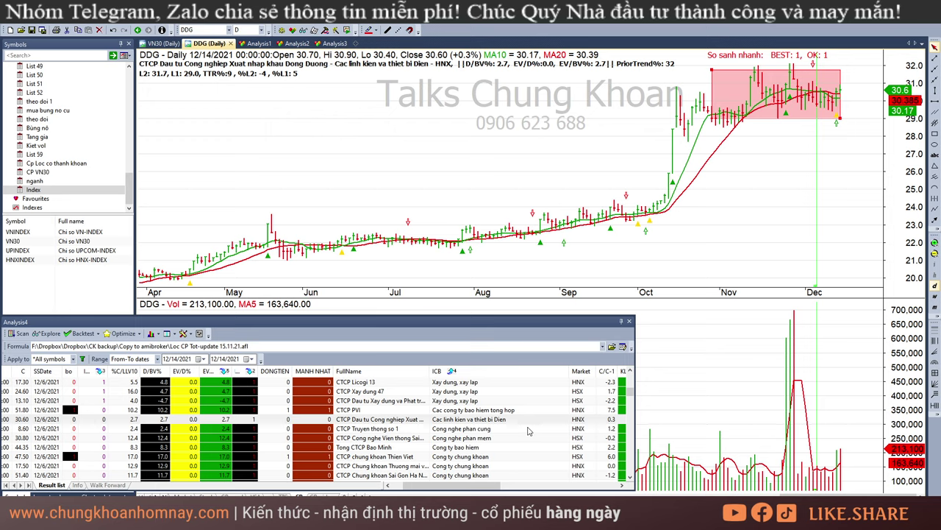
# Step: Scan the retail and real-estate stocks in the results list, switch to the PDF report and look through its full stock table
pyautogui.scroll(-5, 533, 438)
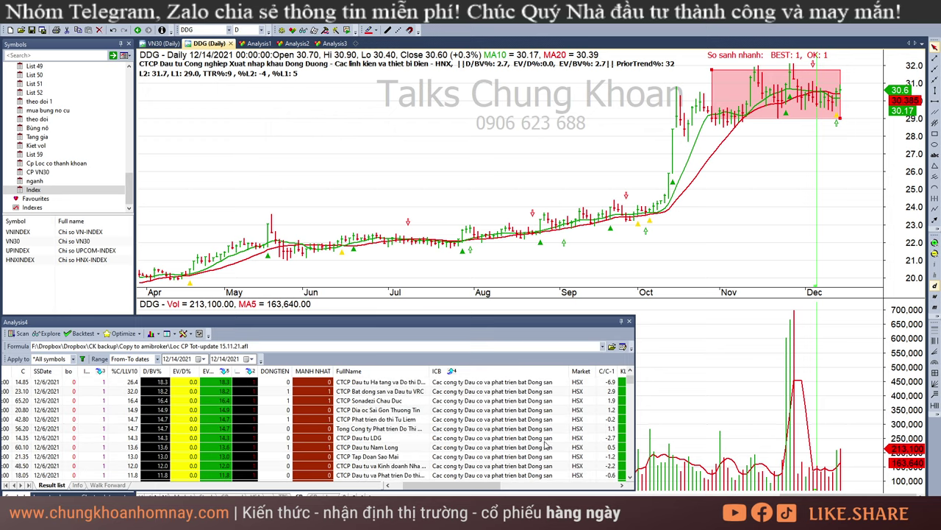
pyautogui.scroll(3, 546, 445)
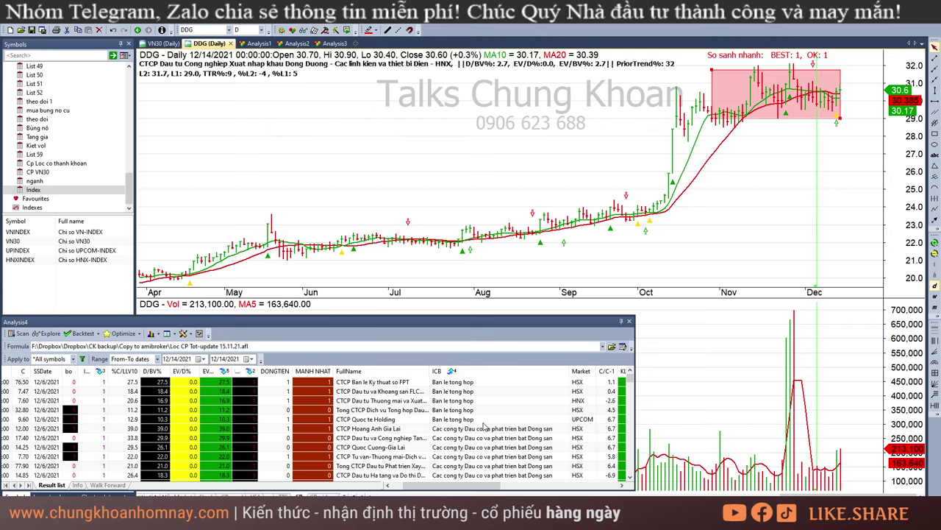
pyautogui.hotkey('alt', 'Tab')
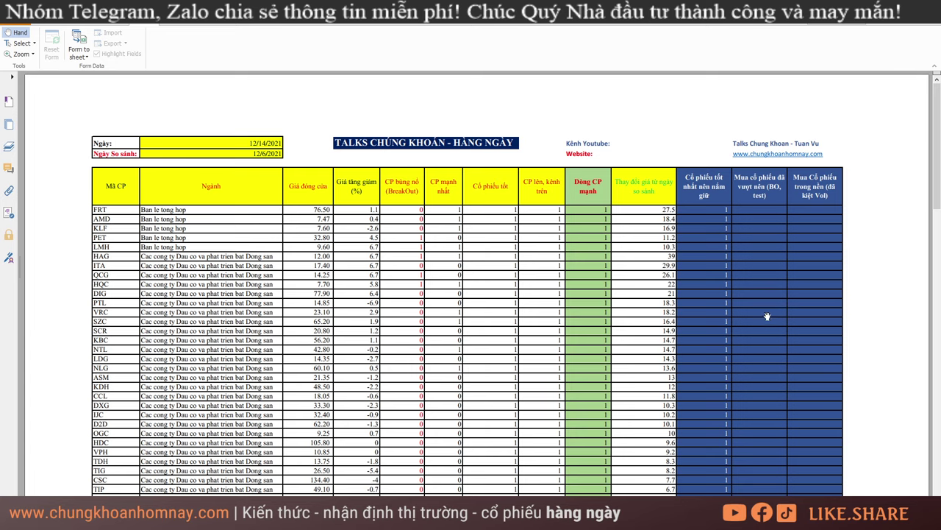
pyautogui.scroll(-15, 691, 325)
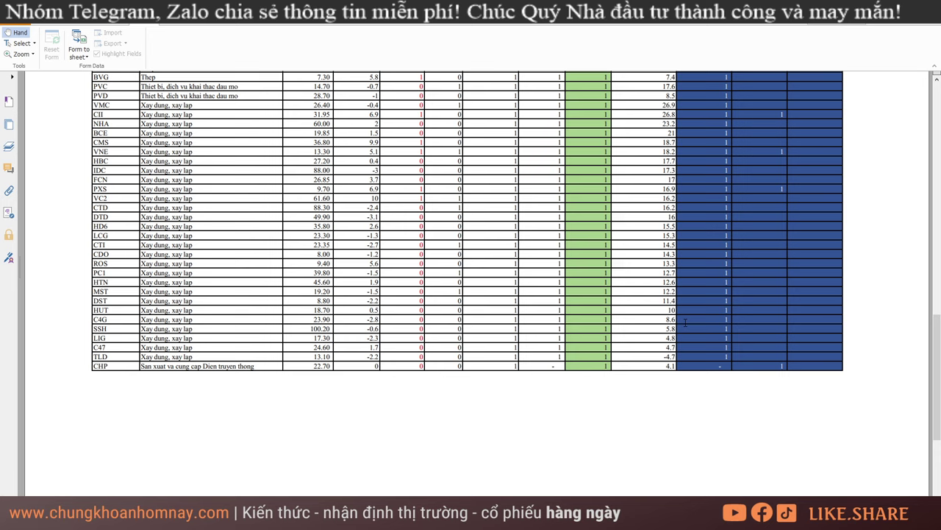
pyautogui.scroll(7, 685, 312)
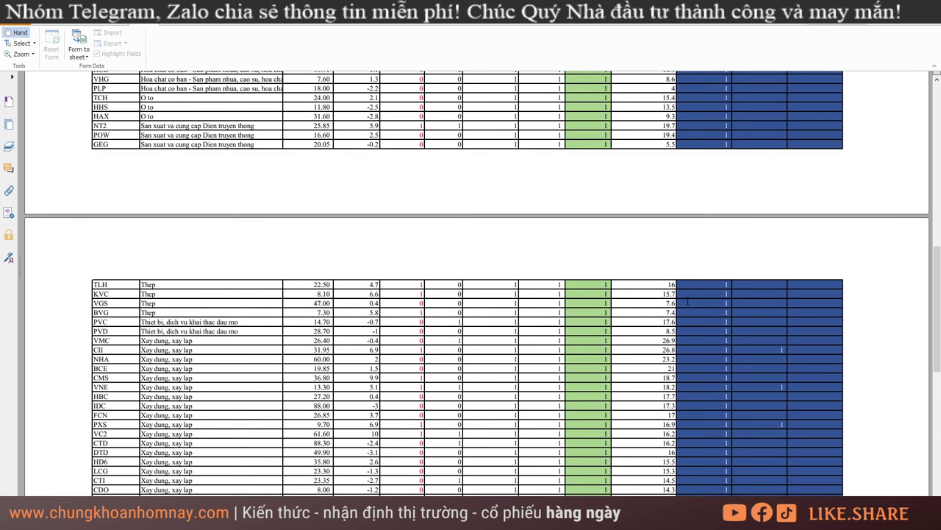
pyautogui.scroll(20, 692, 302)
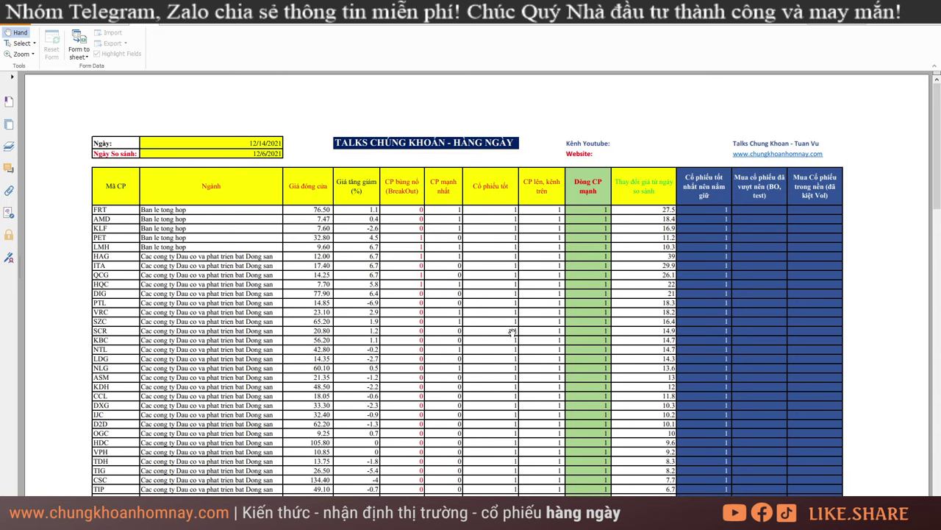